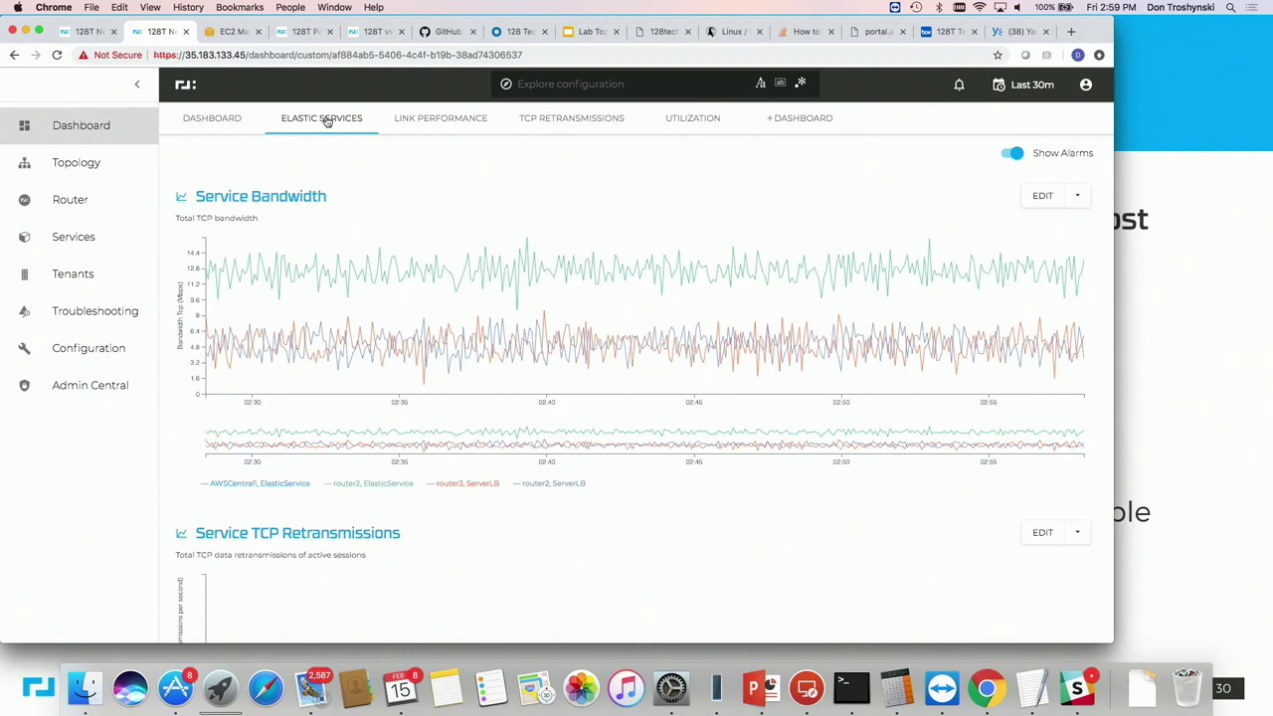
# Examine the router topology map and return to the Elastic Services dashboard with its Service Bandwidth chart.
pyautogui.click(213, 119)
pyautogui.click(231, 236)
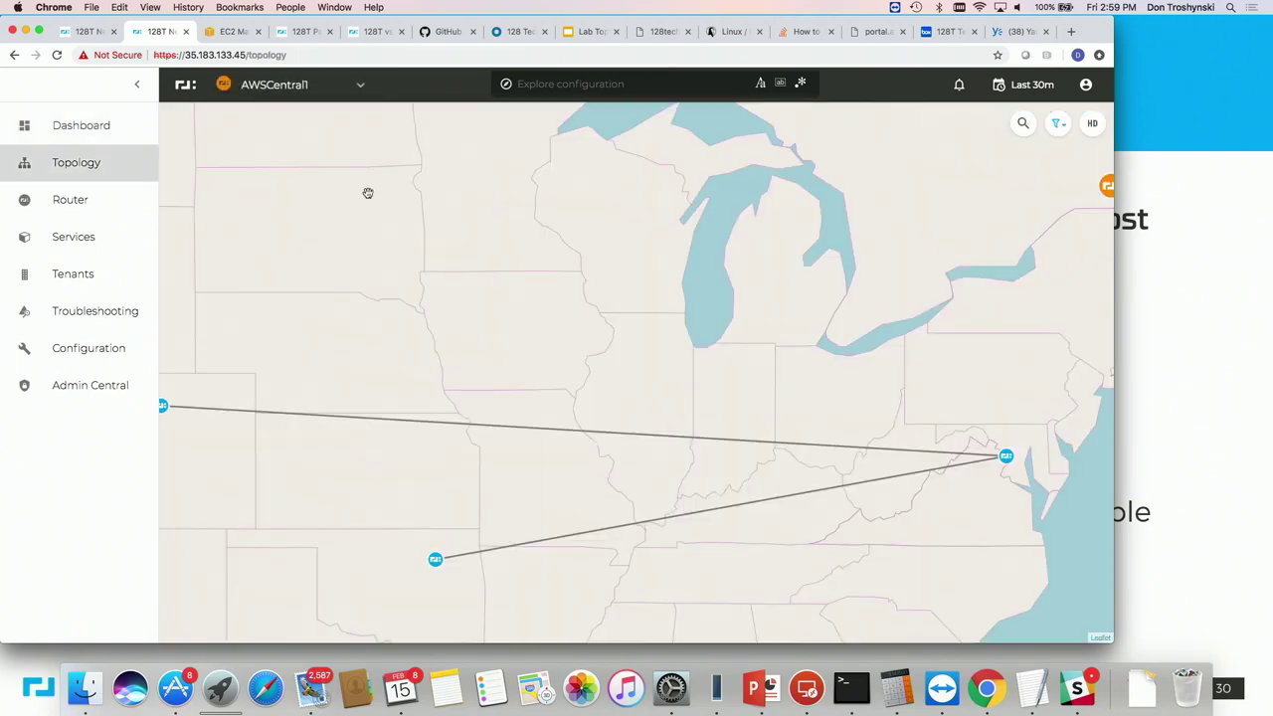
pyautogui.scroll(-2, 367, 245)
pyautogui.scroll(4, 368, 243)
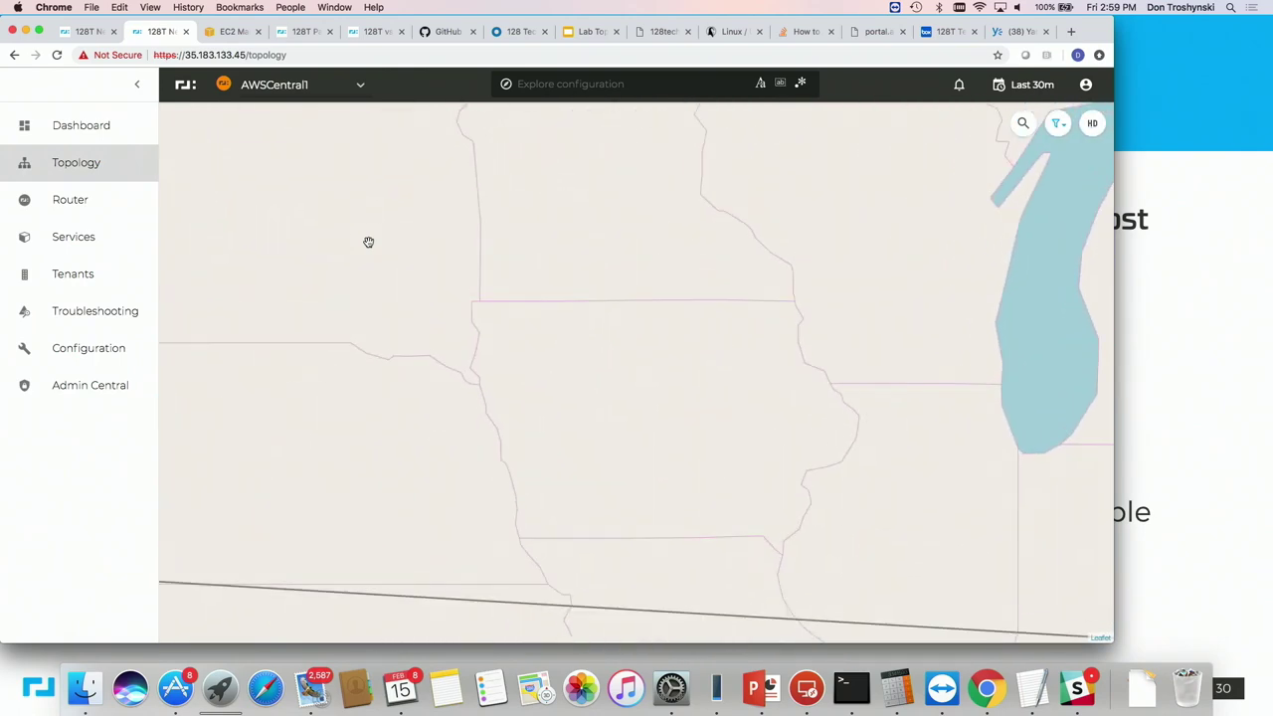
pyautogui.scroll(-2, 368, 242)
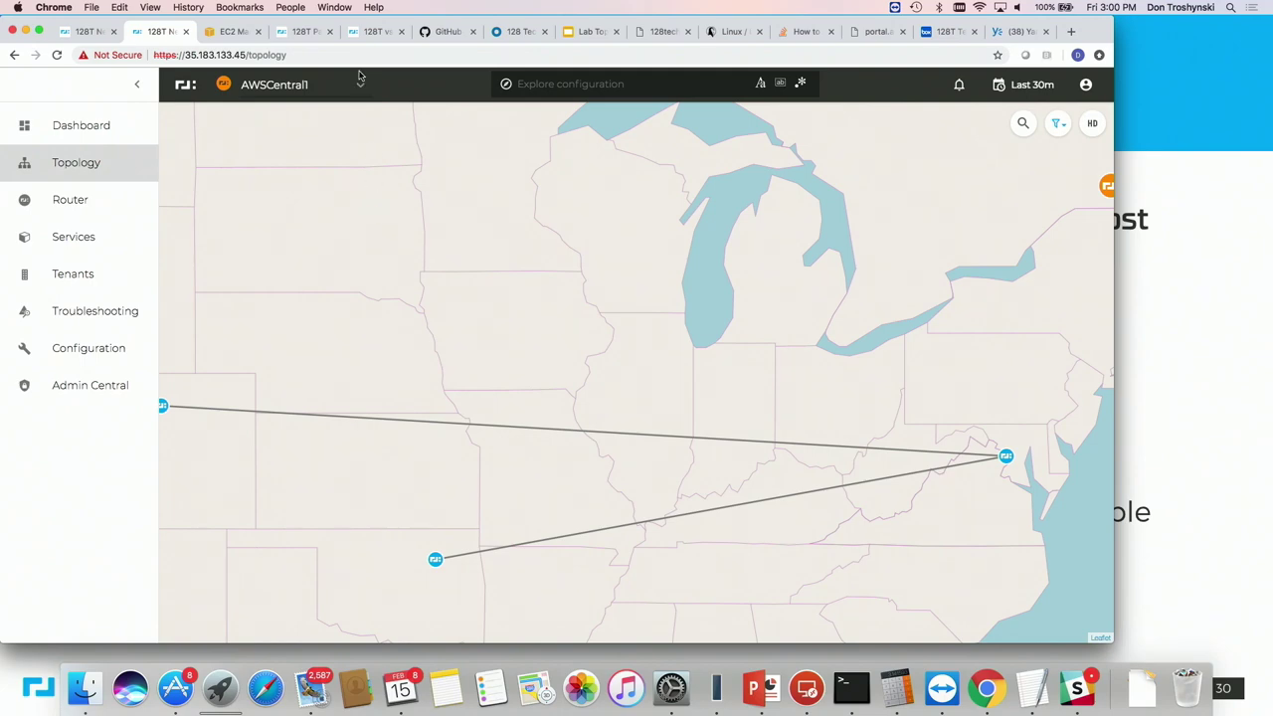
pyautogui.click(80, 135)
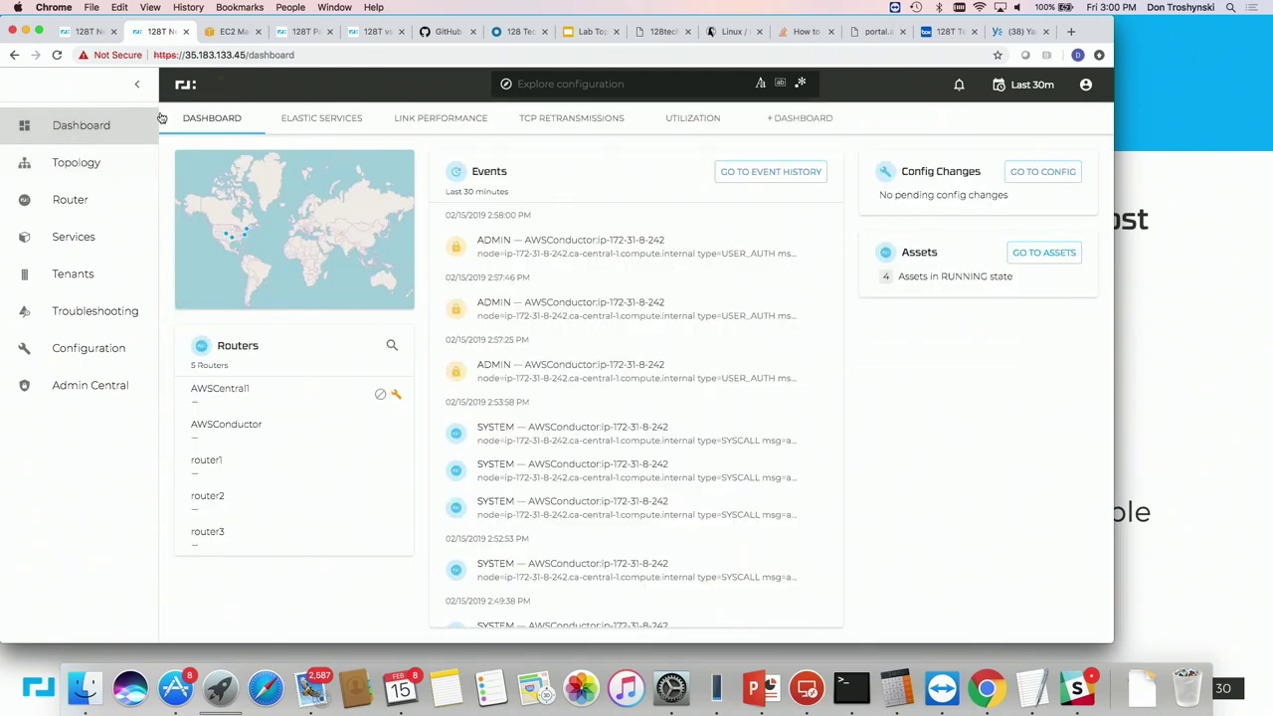
pyautogui.click(299, 123)
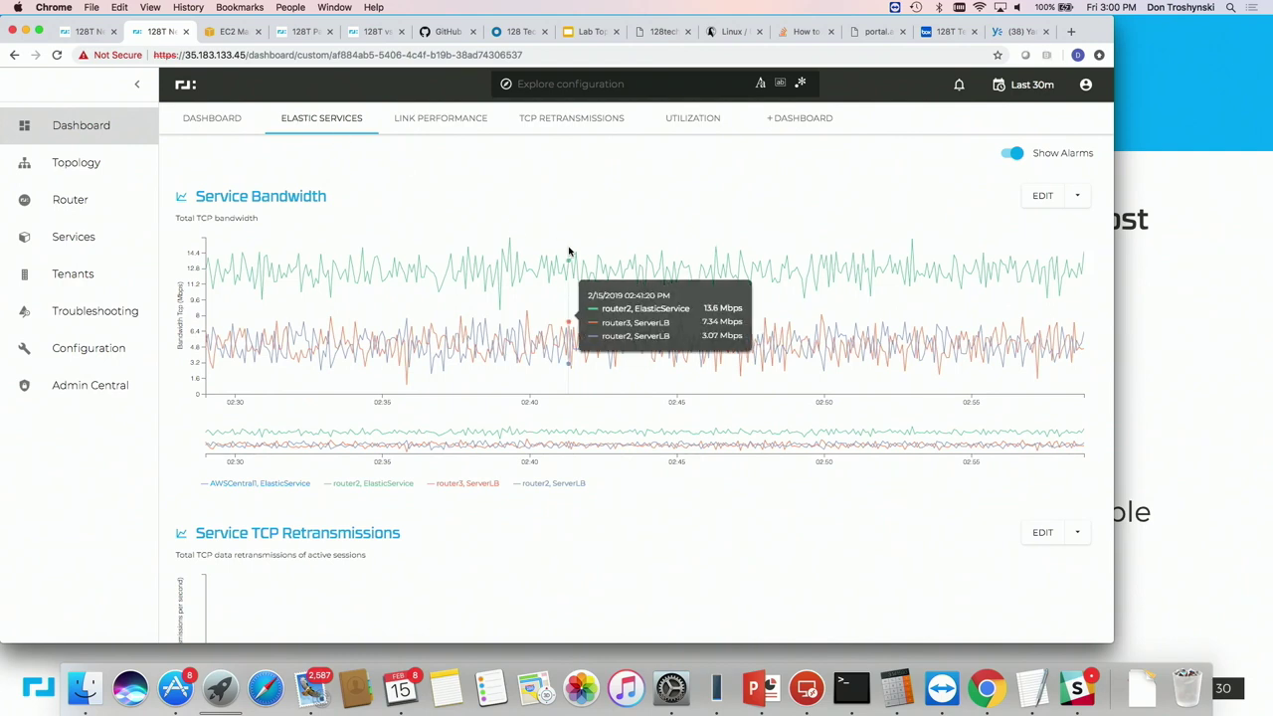
# Switch to Terminal, reconnect to the jumpbox over SSH on port 1500 and enter the admin password.
pyautogui.click(853, 688)
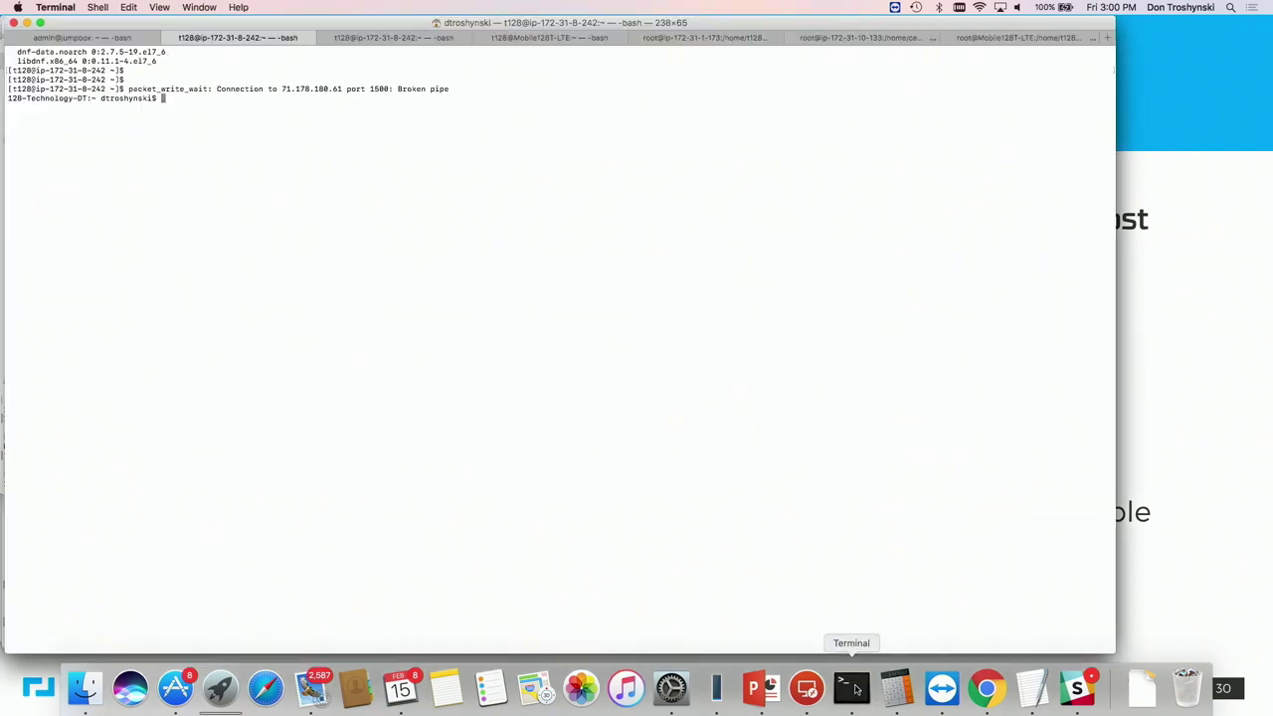
pyautogui.press('Up')
pyautogui.press('Return')
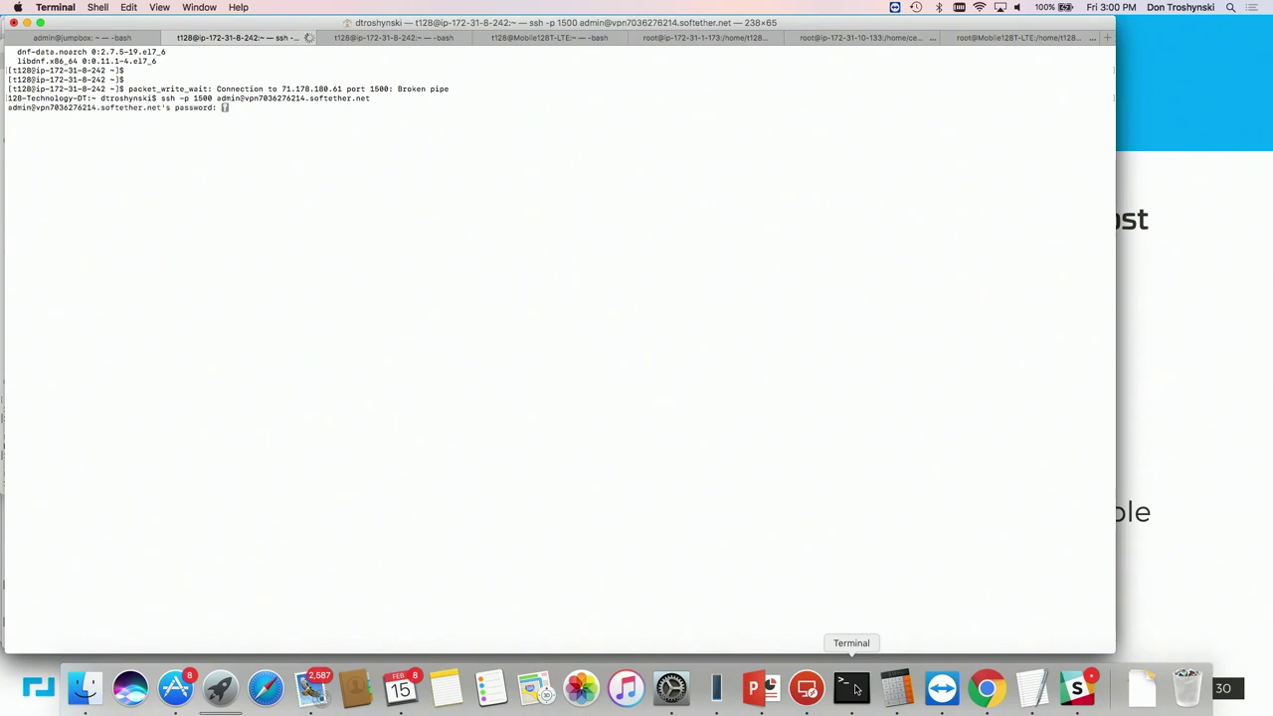
pyautogui.press('Return')
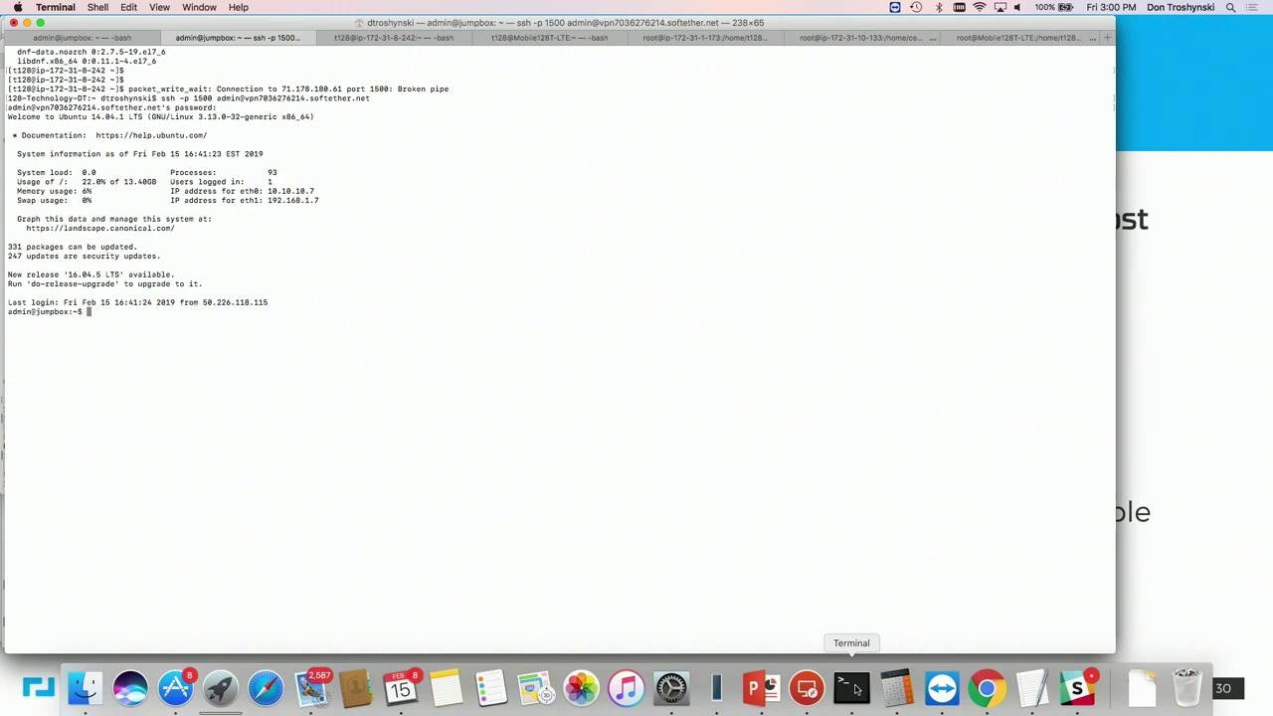
pyautogui.press('super+v')
pyautogui.press('Return')
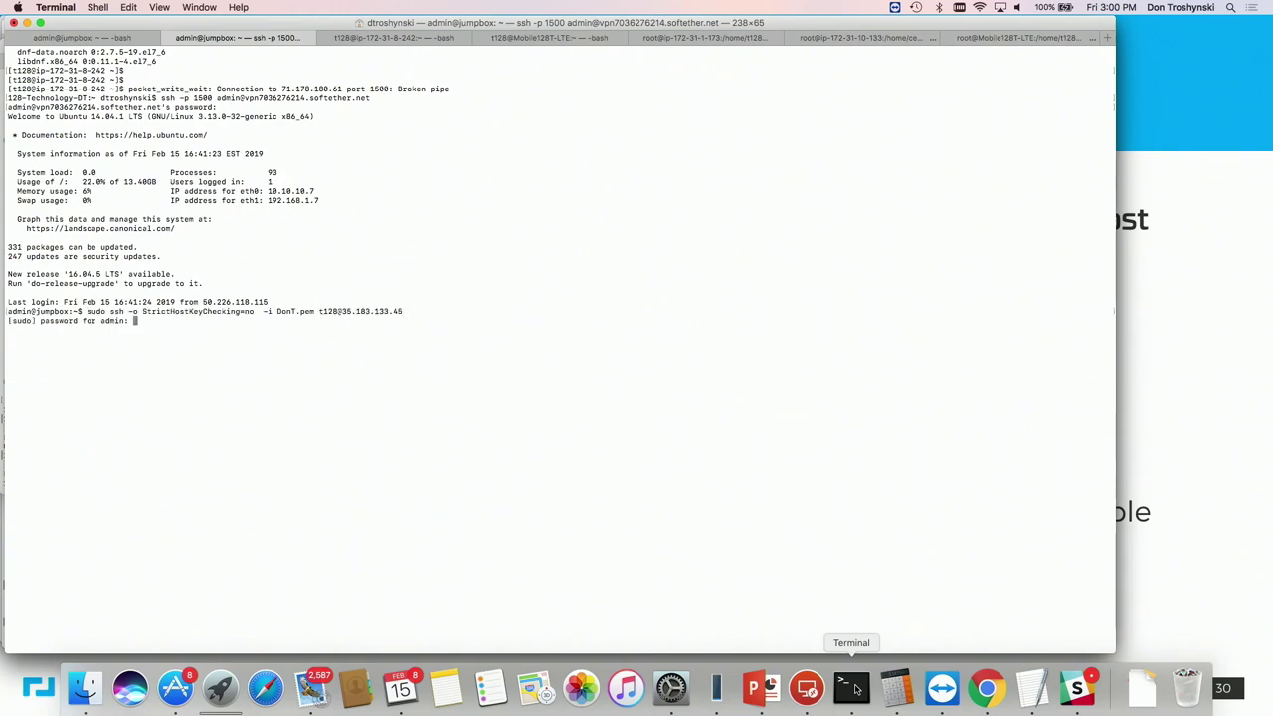
pyautogui.press('Return')
# Run ./launch.sh on the remote host and check its output before returning to Chrome.
pyautogui.write('./launch.sh')
pyautogui.press('Return')
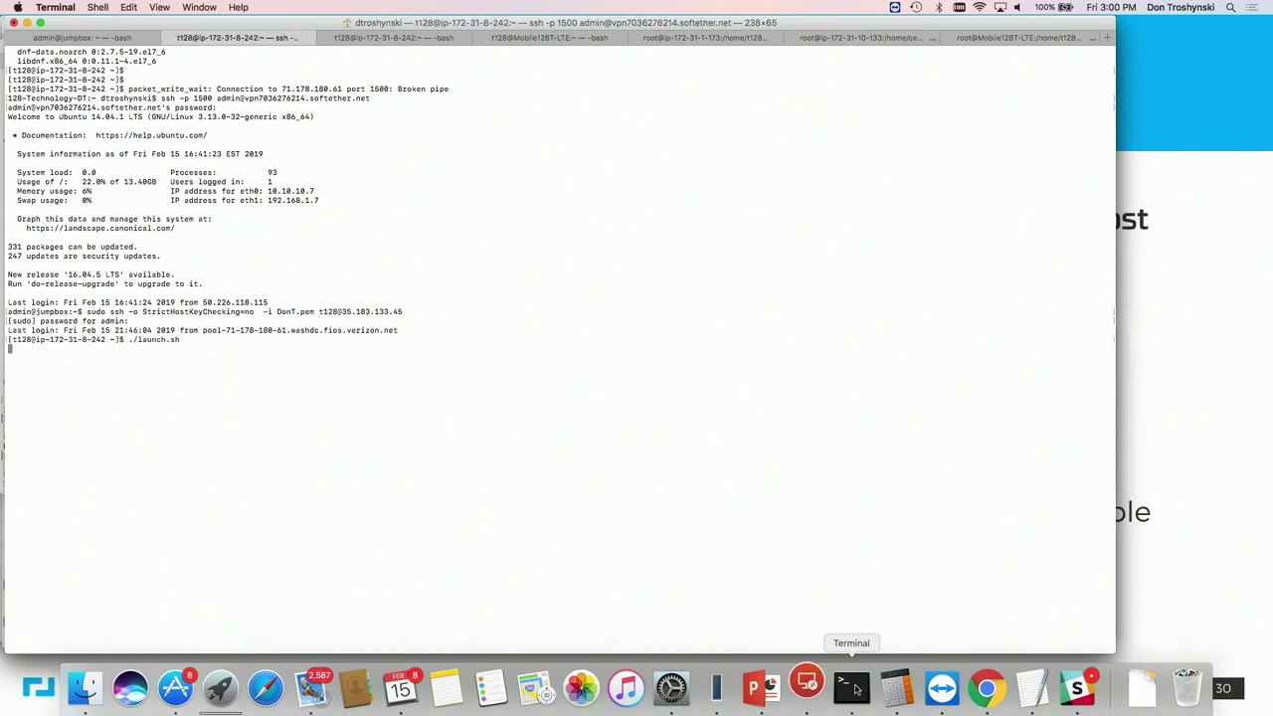
pyautogui.press('super+Tab')
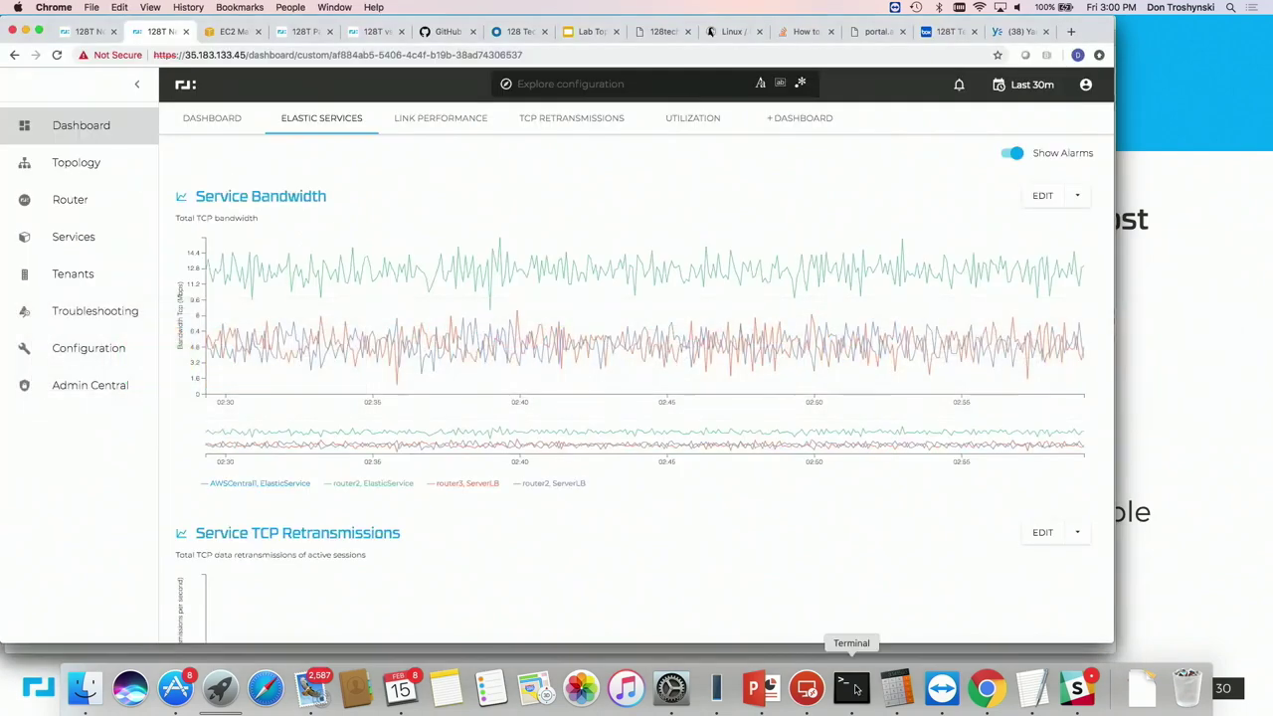
pyautogui.click(853, 688)
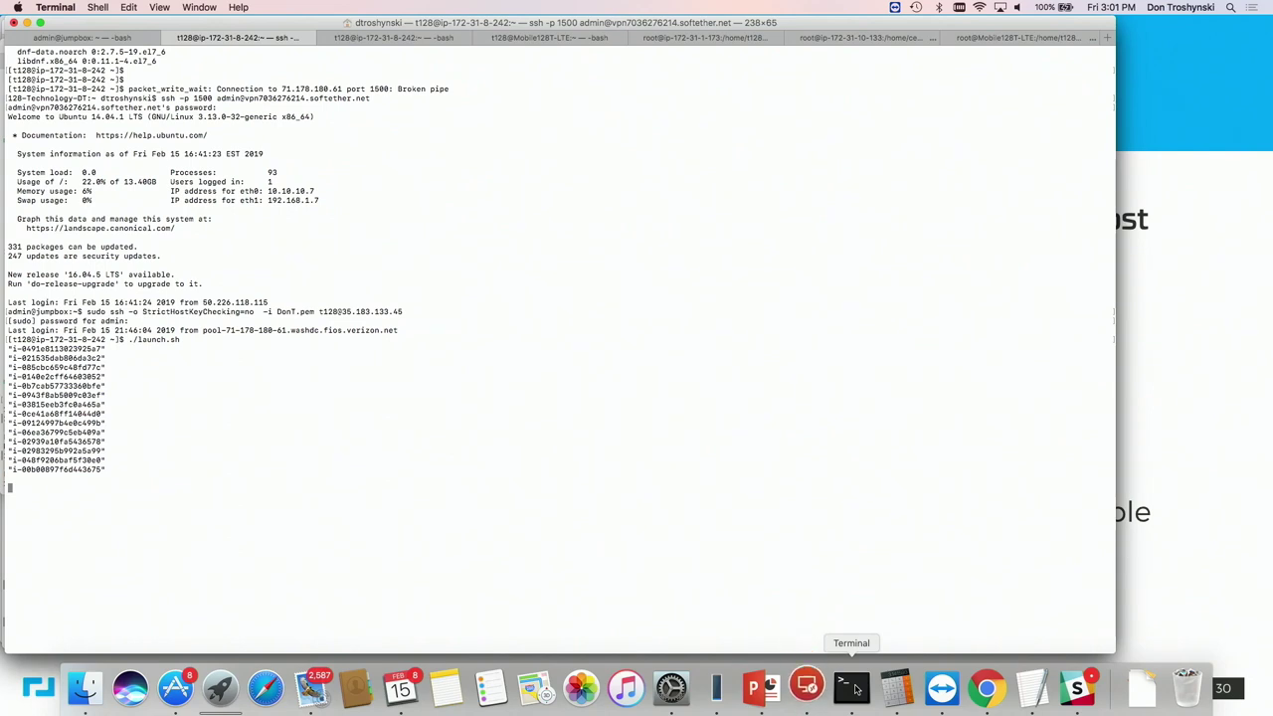
pyautogui.press('super+Tab')
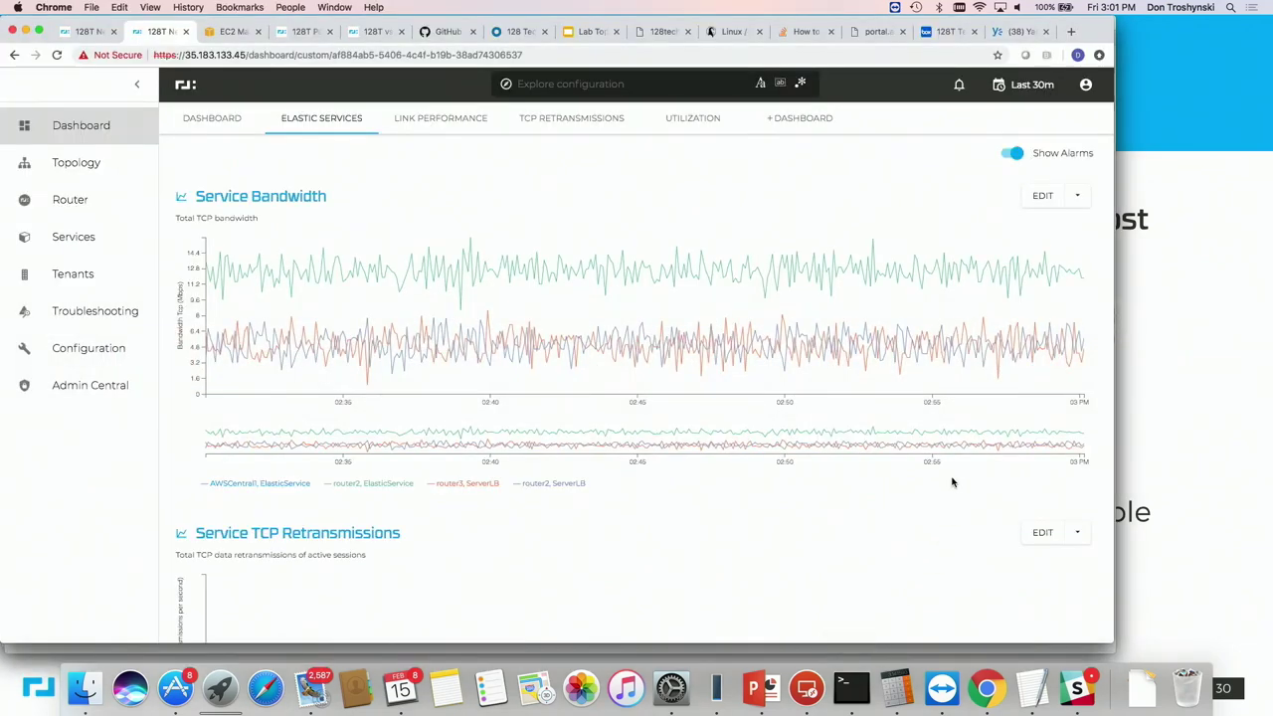
# Open the AWS EC2 instances list and reload it to check the AWS-128T instance's state.
pyautogui.click(229, 32)
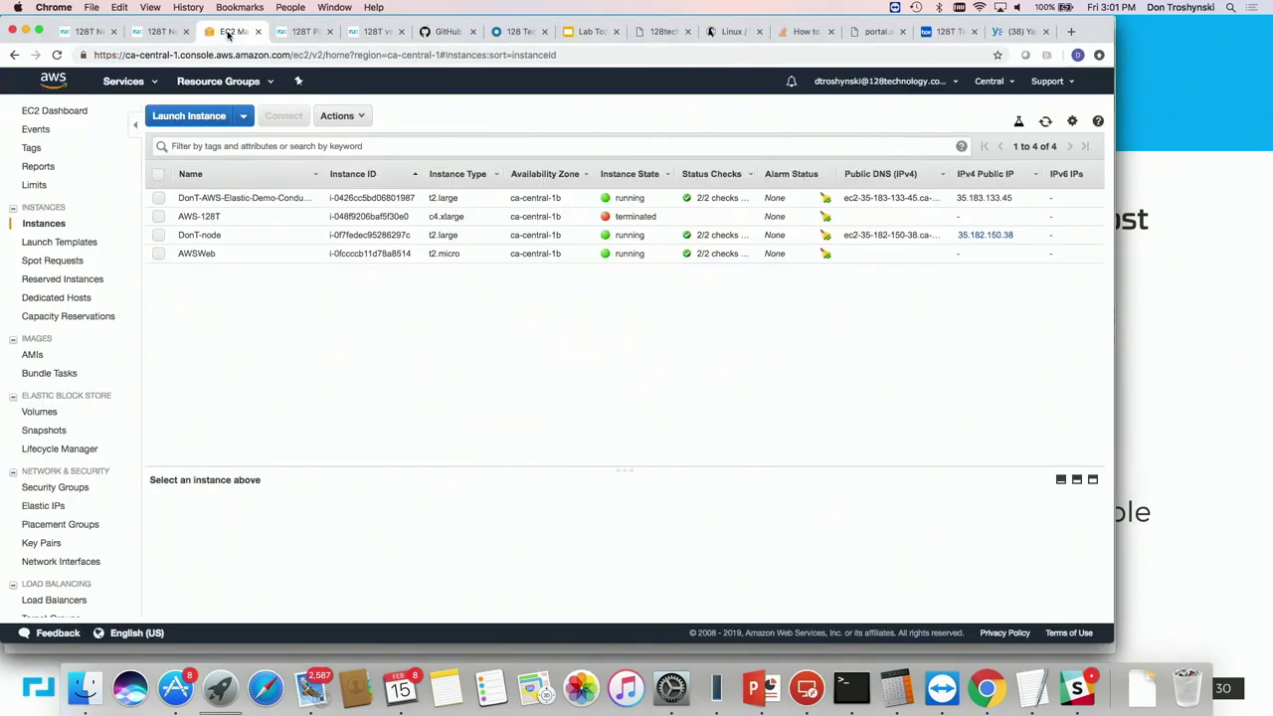
pyautogui.click(305, 54)
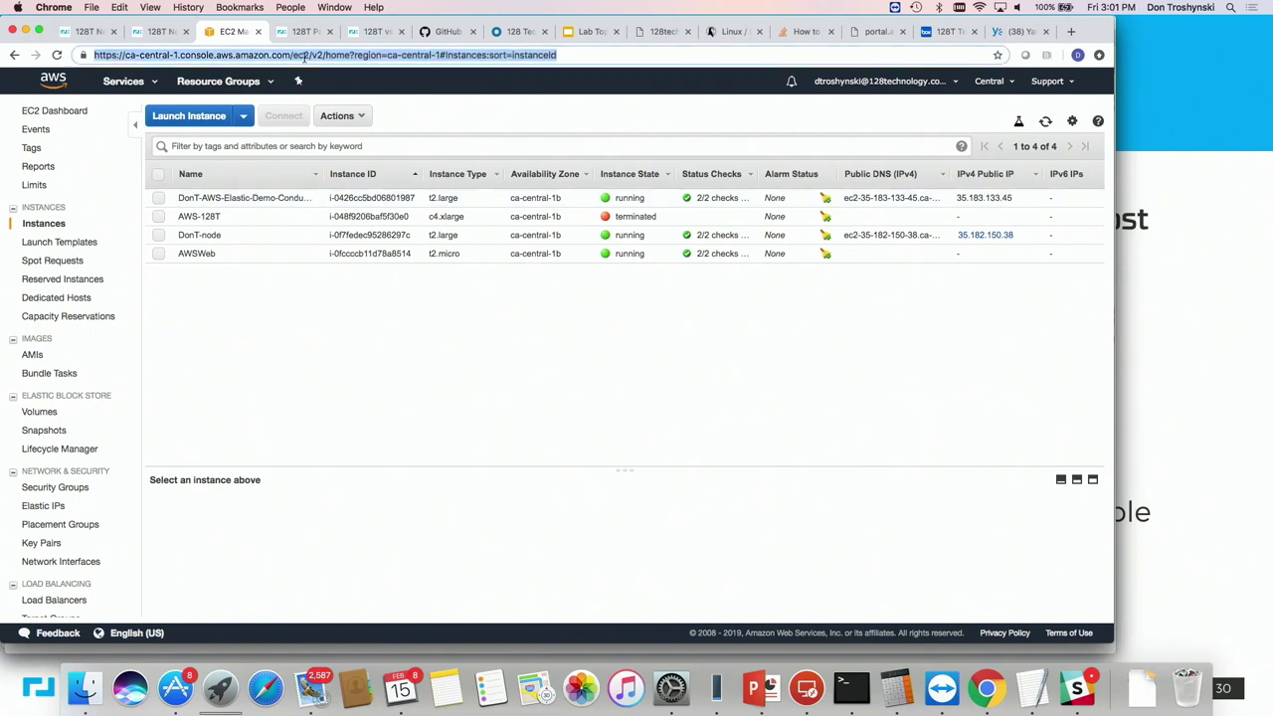
pyautogui.press('Return')
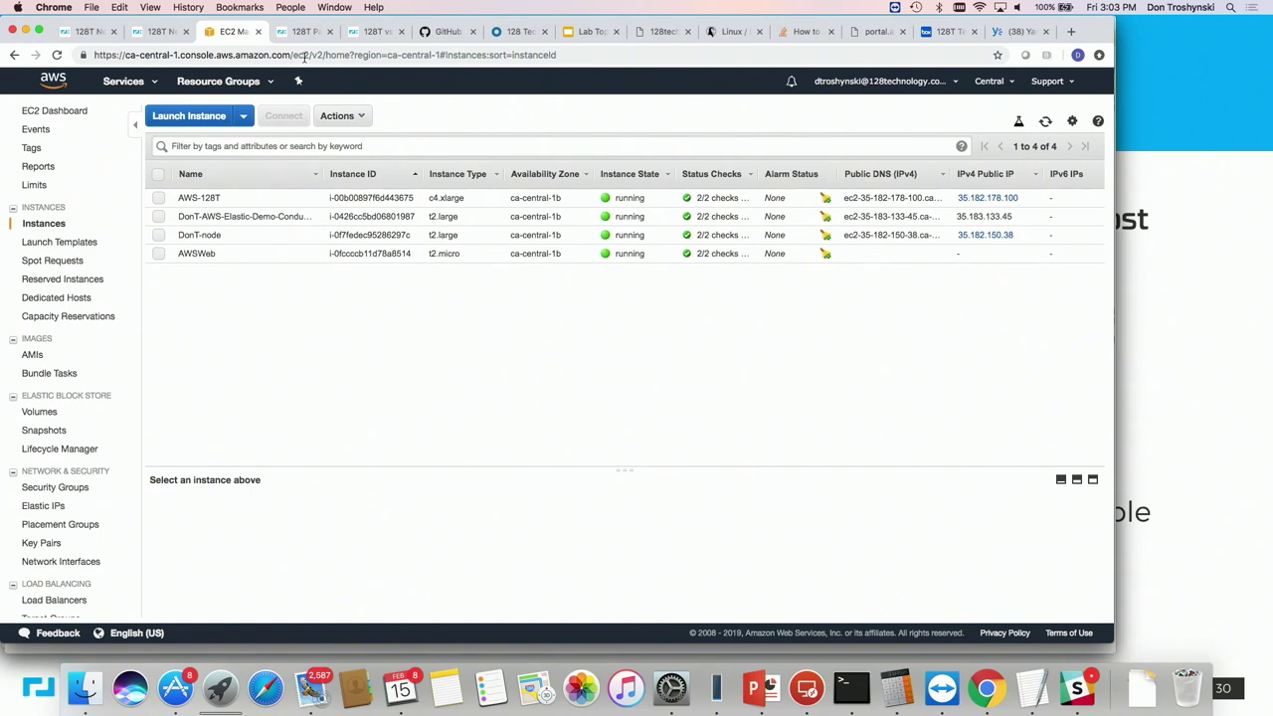
# In Admin Central's asset management, assign pending asset i-00b00897f6d443675 to the awscentral1 node of router AWSCentral1.
pyautogui.click(149, 33)
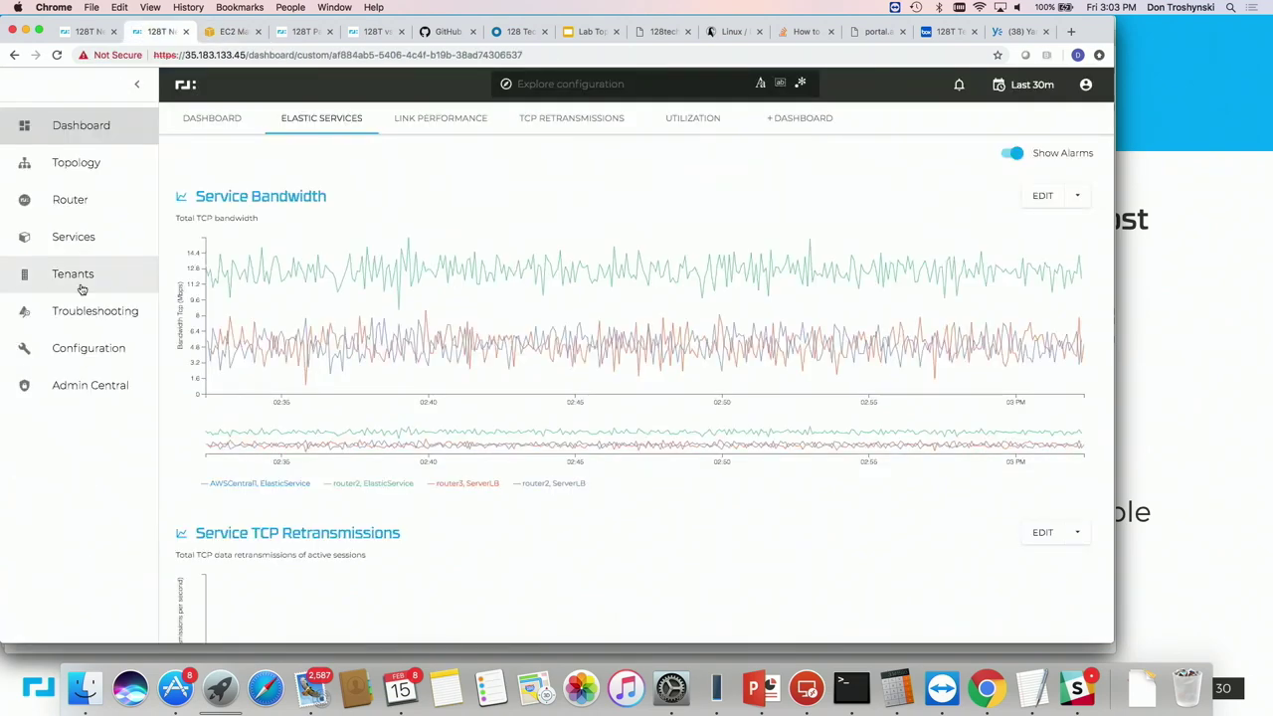
pyautogui.click(80, 384)
pyautogui.click(264, 296)
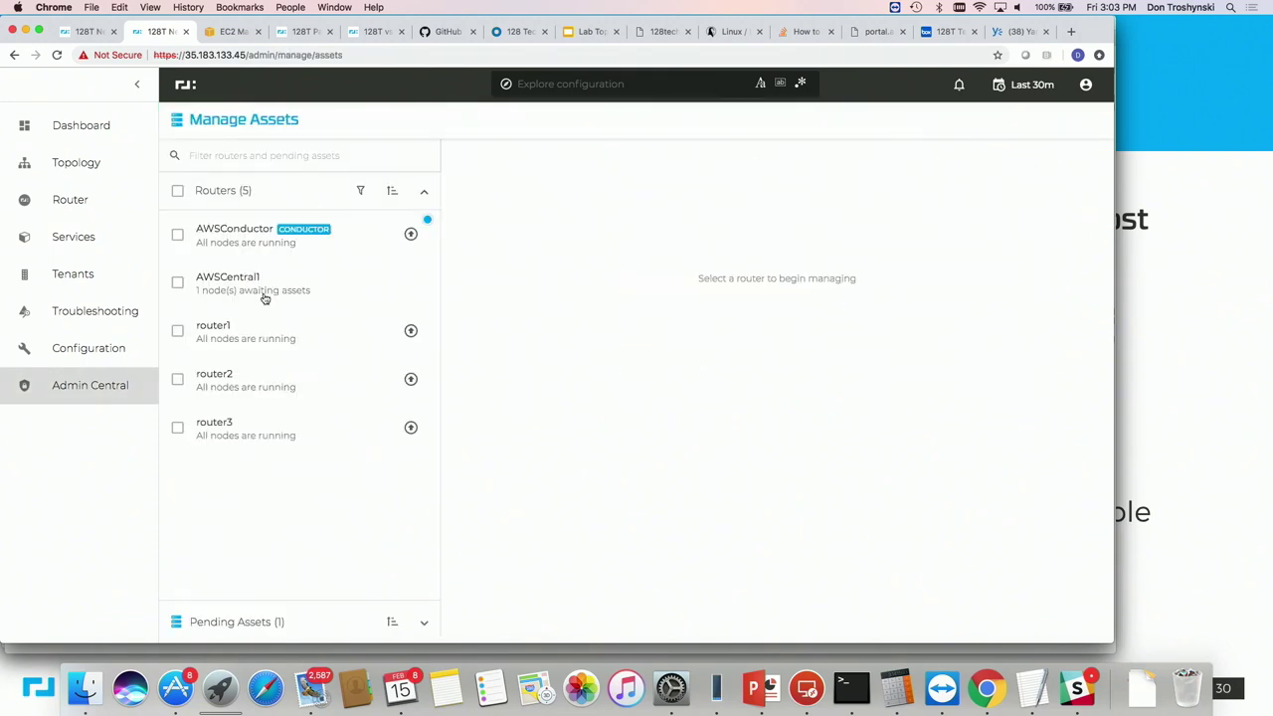
pyautogui.click(259, 289)
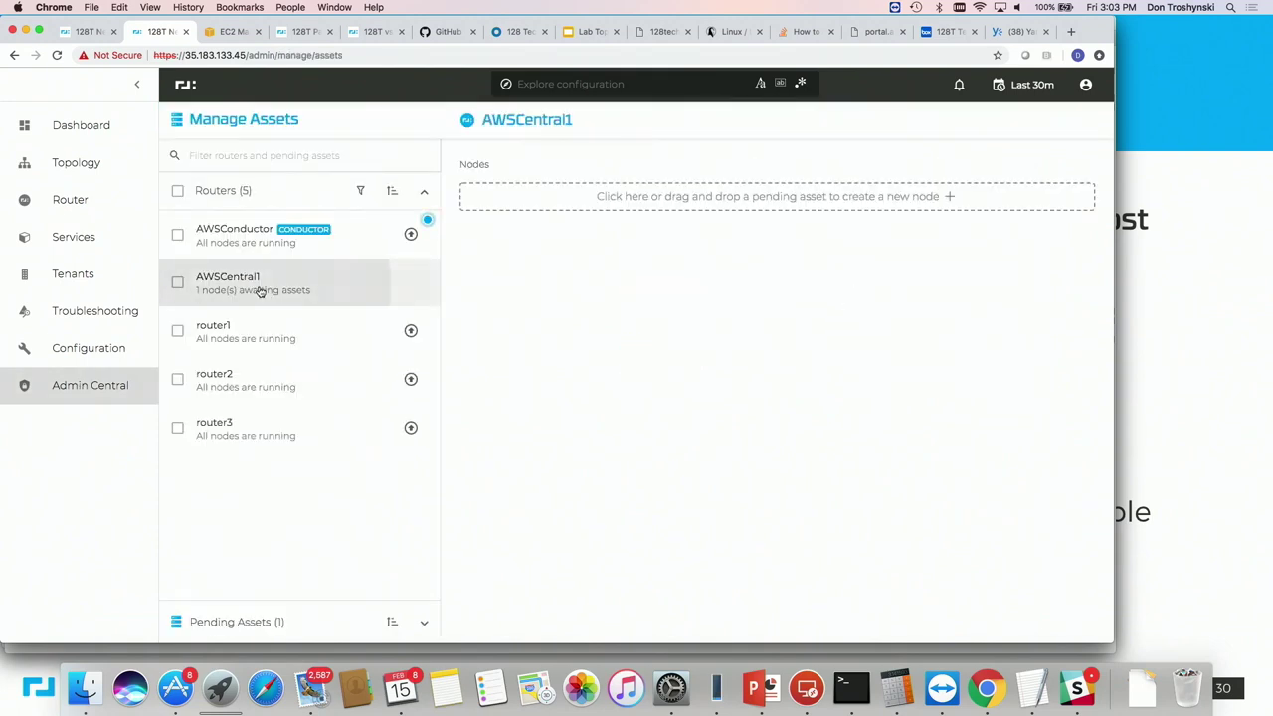
pyautogui.click(652, 227)
pyautogui.click(655, 247)
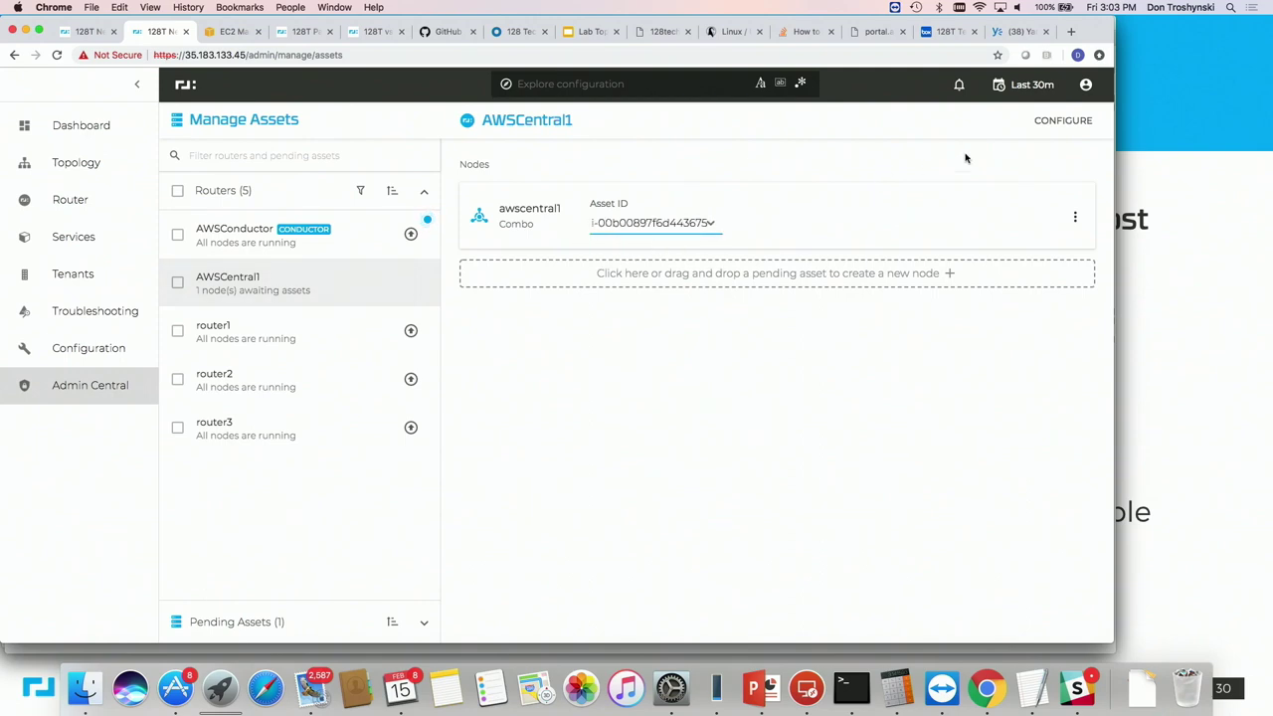
# Commit the configuration of router AWSCentral1 and reopen the router in asset management to check its installation state.
pyautogui.click(1053, 122)
pyautogui.click(1071, 120)
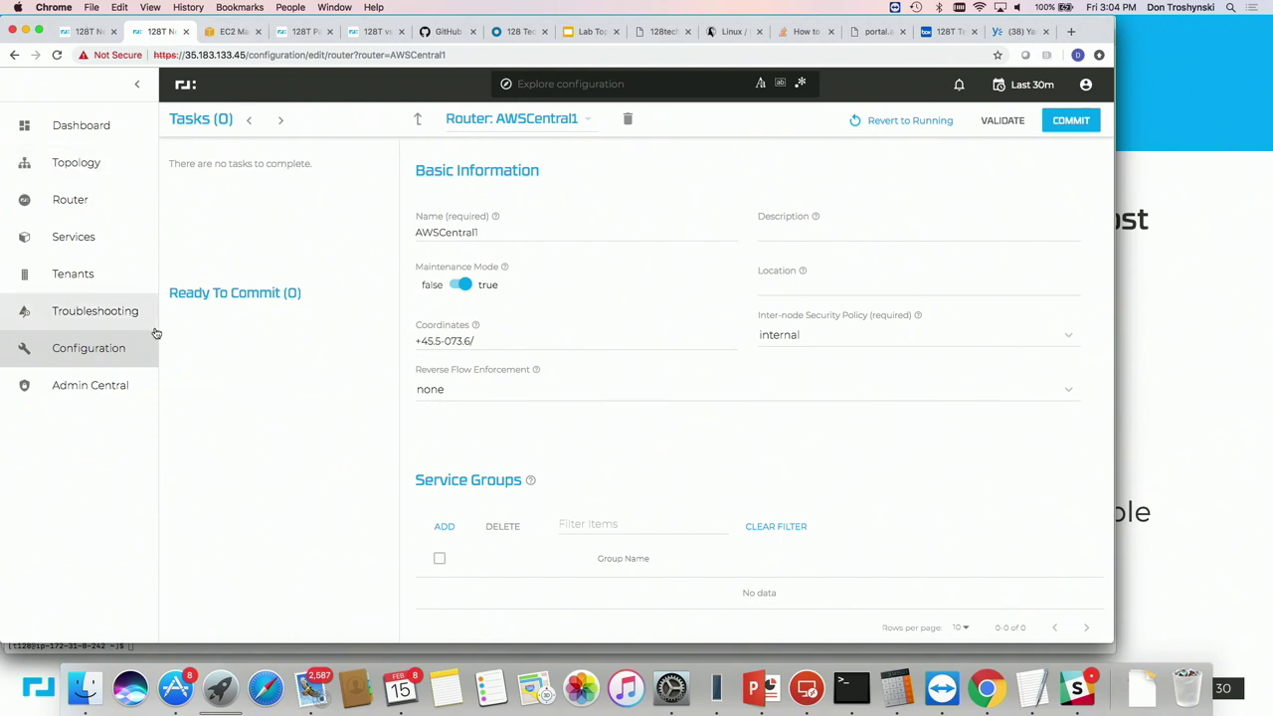
pyautogui.click(85, 384)
pyautogui.click(276, 289)
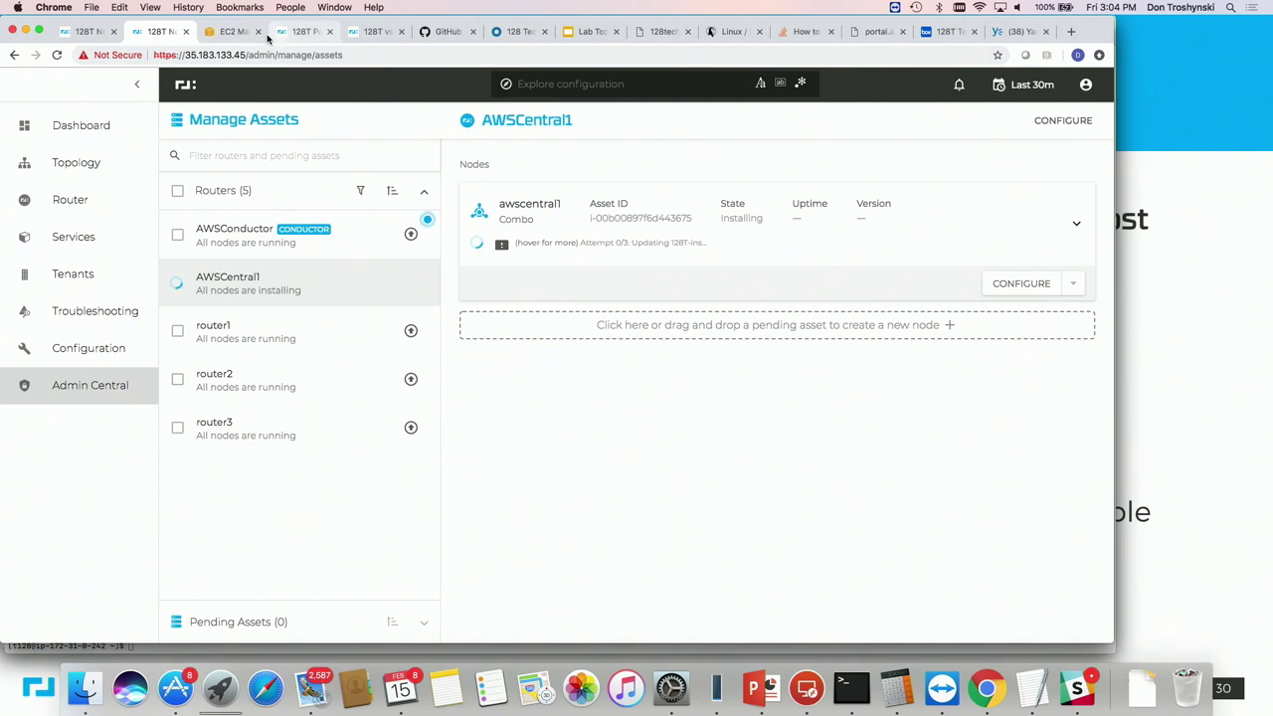
# Open the path-selection.html demo page at 172.23.3.10 and reload it.
pyautogui.click(87, 32)
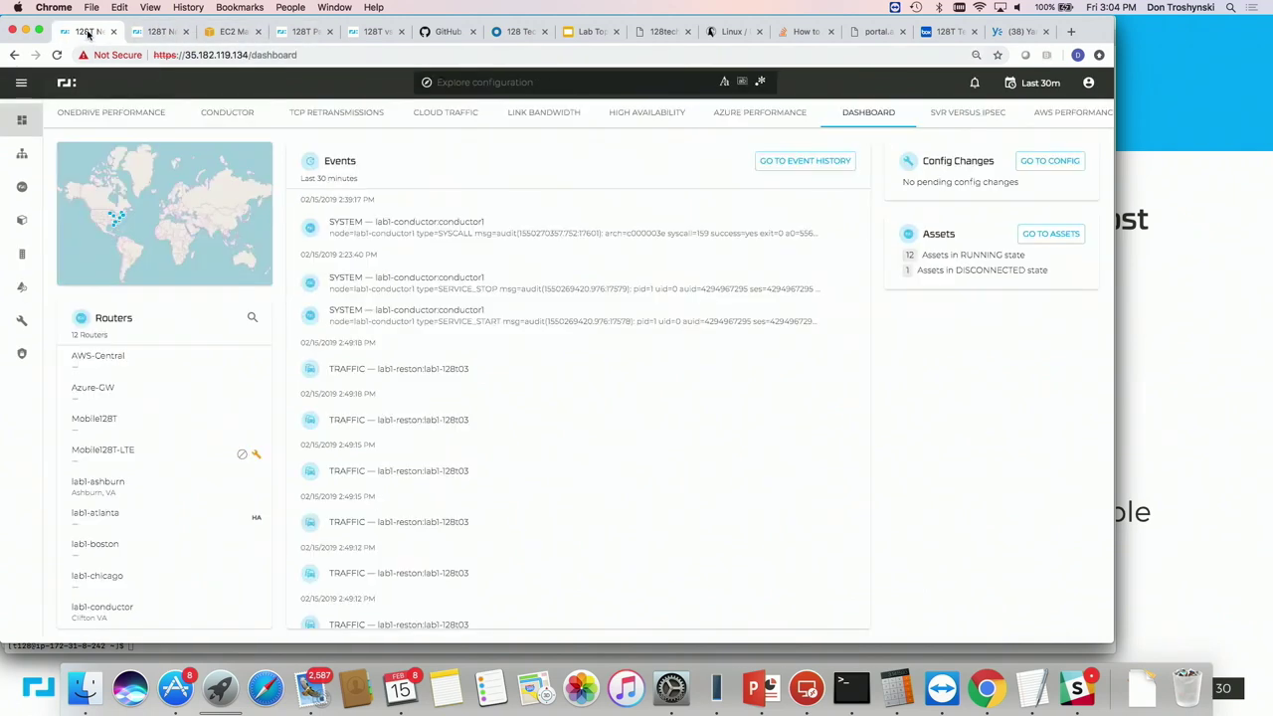
pyautogui.click(288, 33)
pyautogui.click(341, 55)
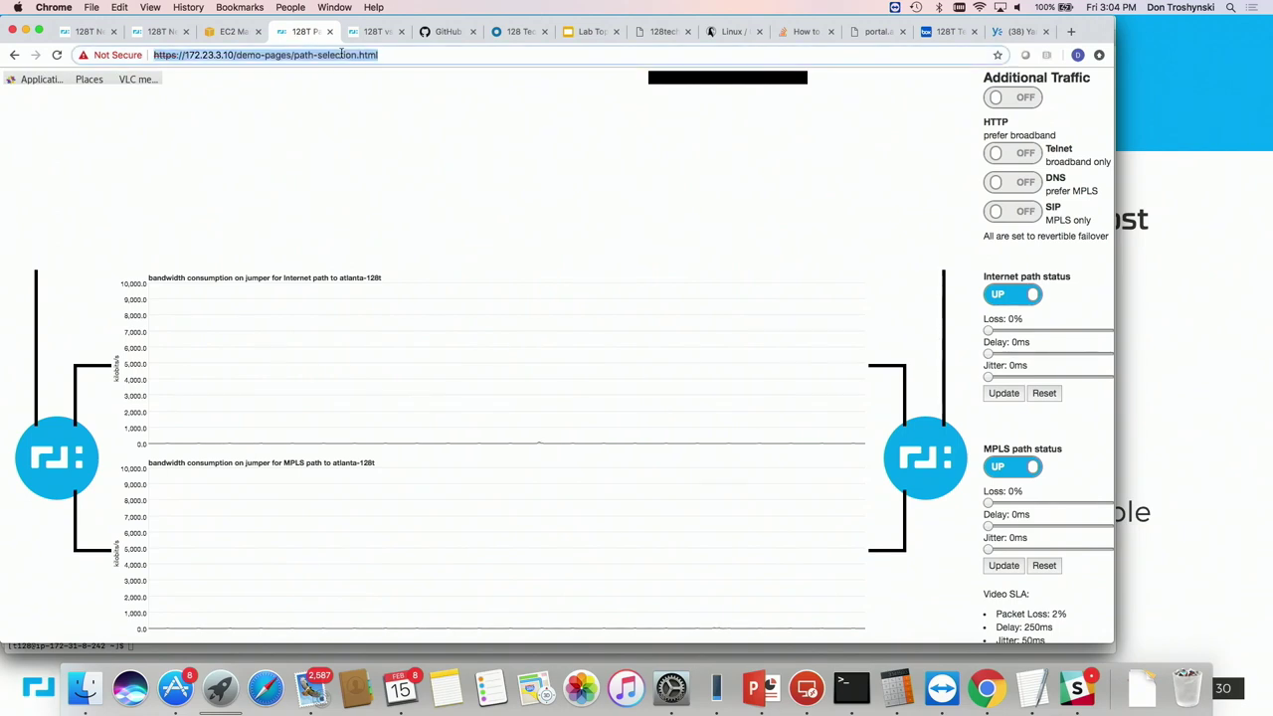
pyautogui.press('Return')
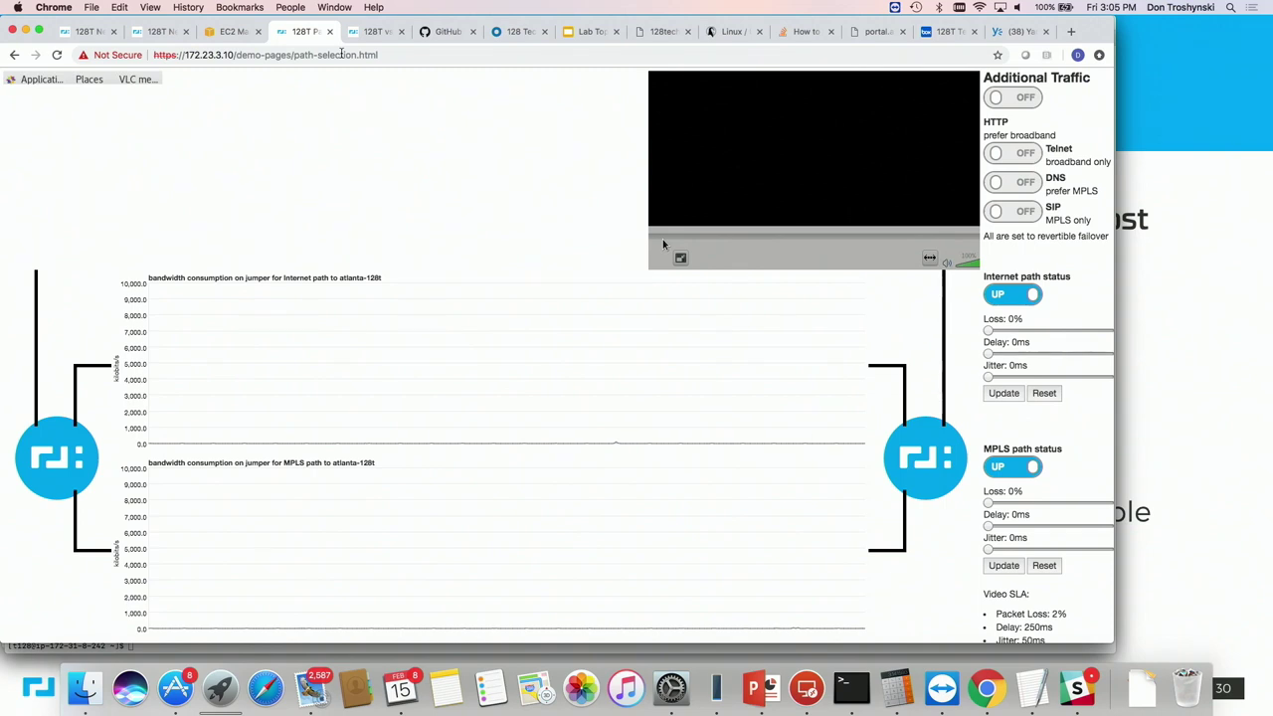
pyautogui.click(306, 56)
pyautogui.press('Return')
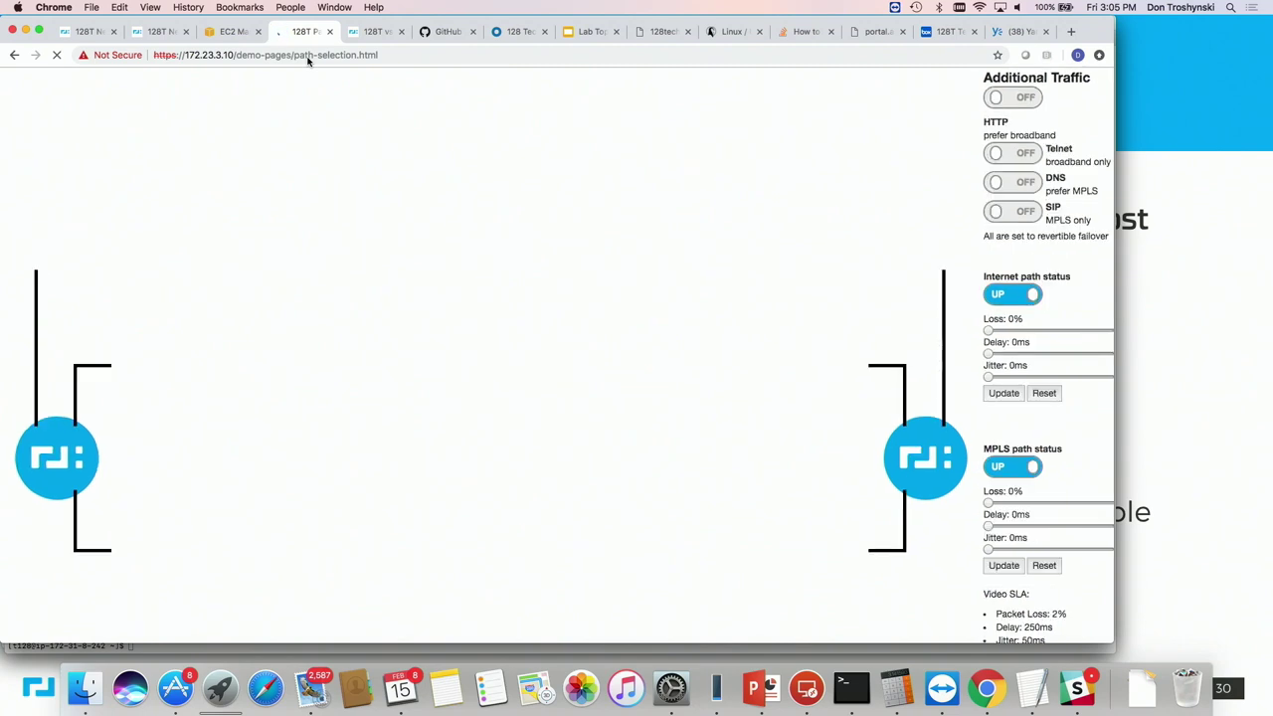
# Check the VPN connection in System Preferences' network settings and return to the path-selection demo page.
pyautogui.click(672, 689)
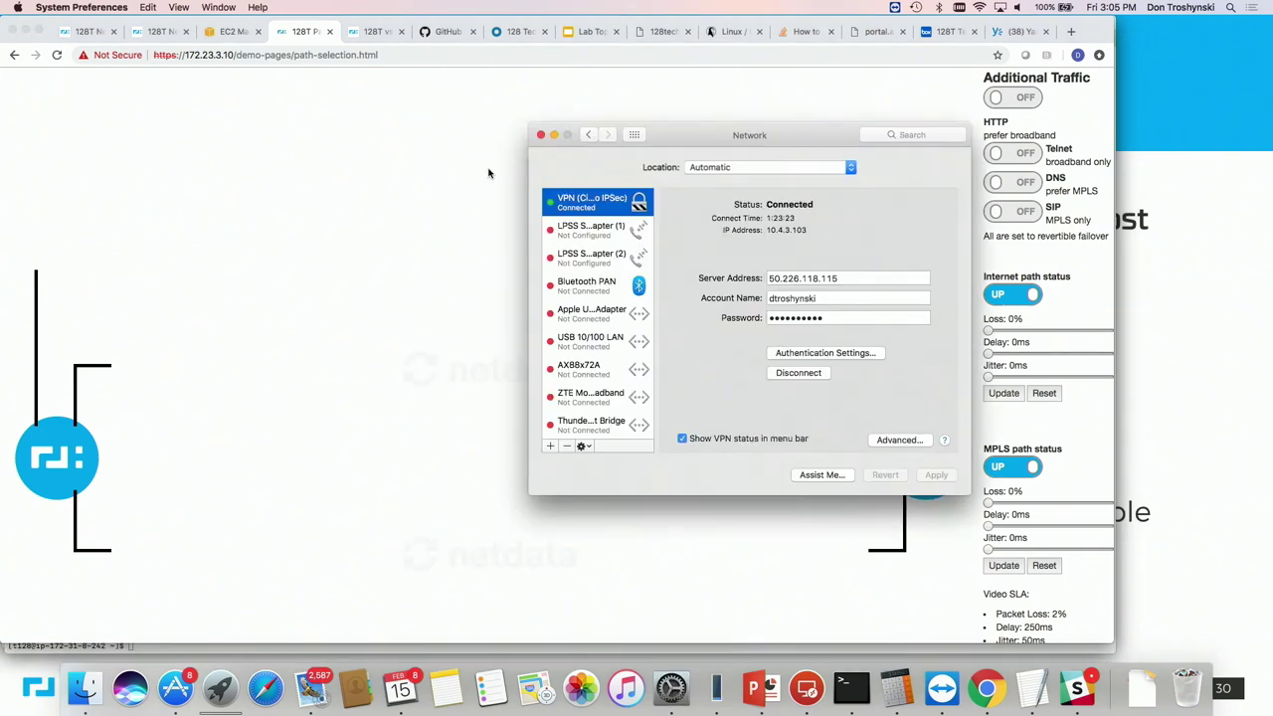
pyautogui.click(409, 53)
pyautogui.click(409, 53)
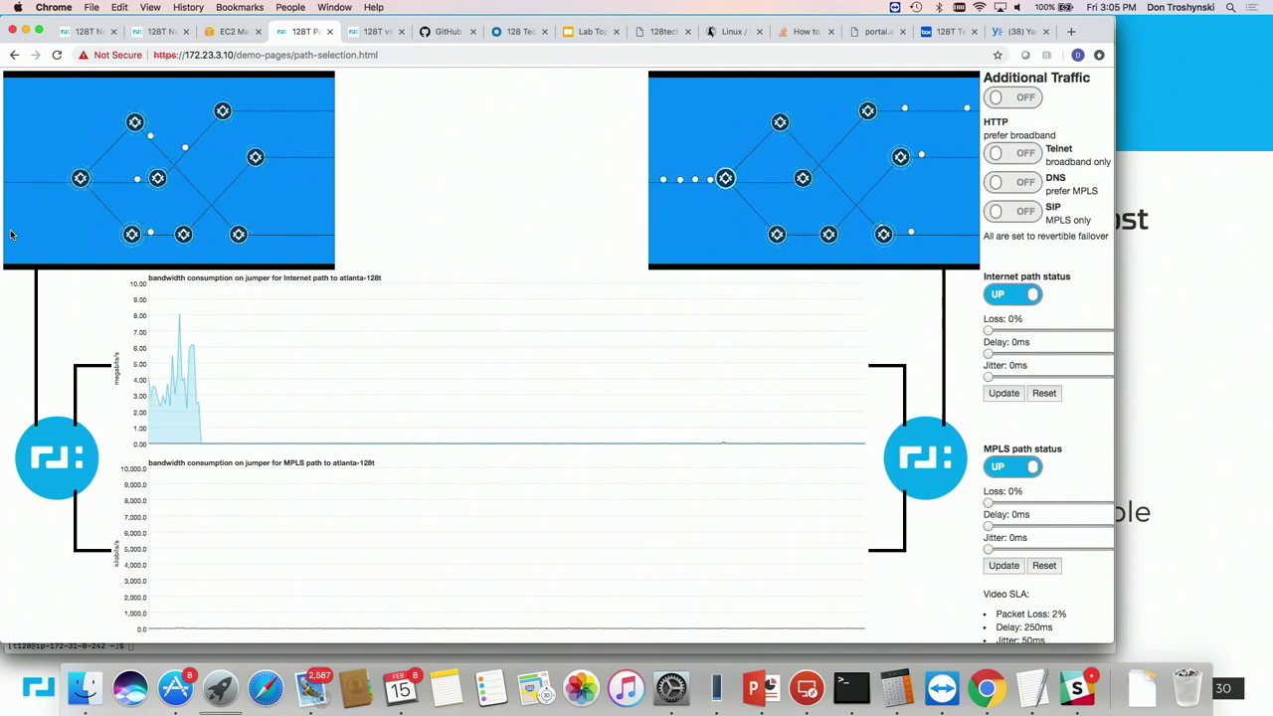
# Demonstrate failover by setting the Internet path down and bringing it back up.
pyautogui.click(1007, 295)
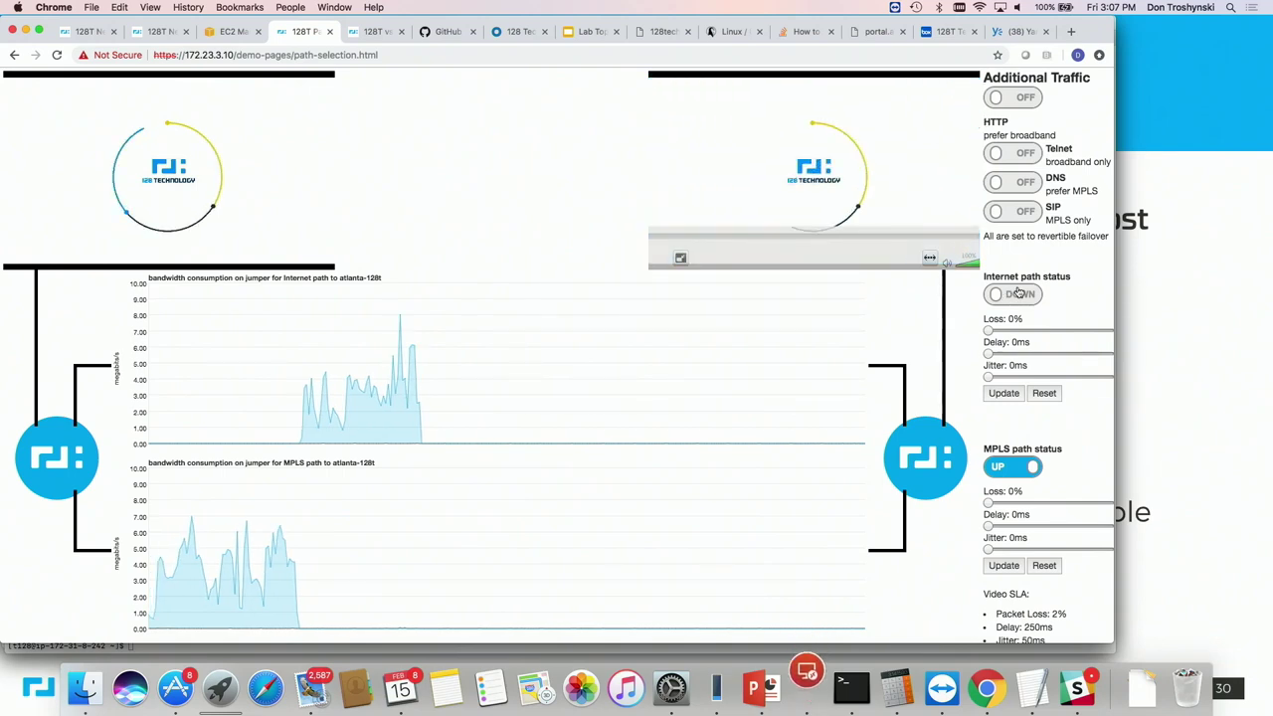
pyautogui.click(1018, 292)
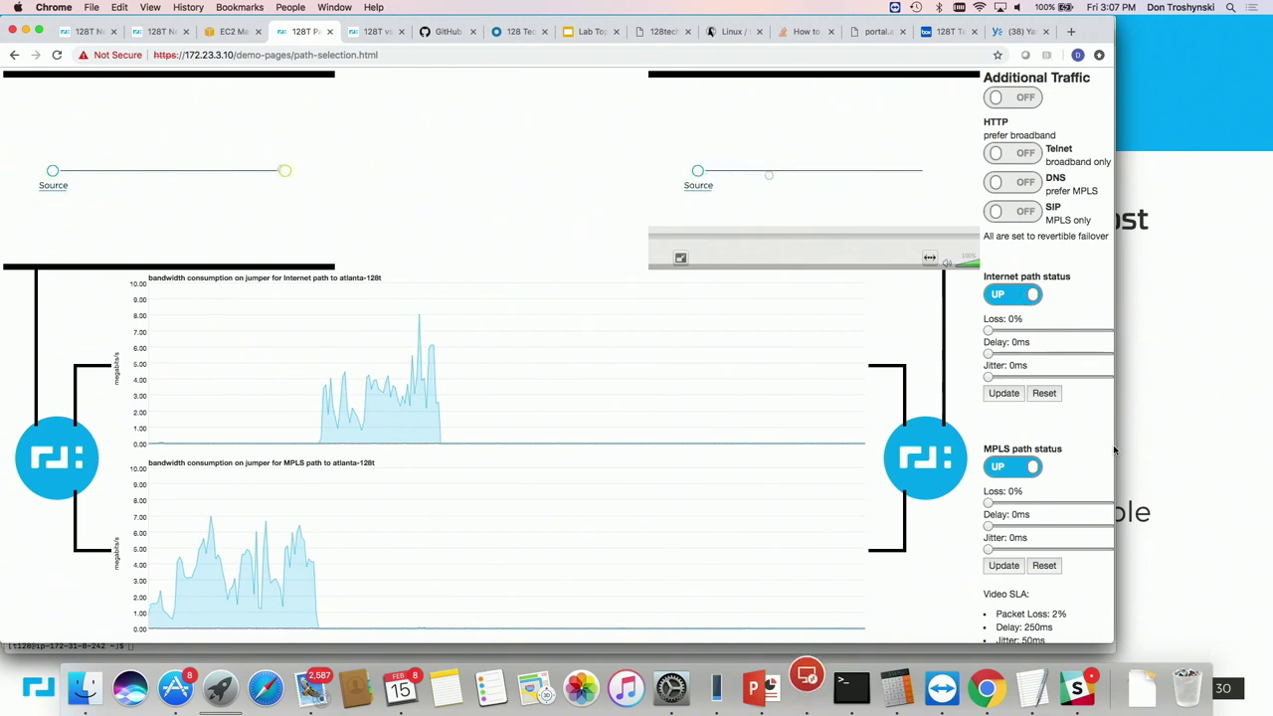
# Set the MPLS path's impairments to 5% loss, 332 ms delay and 167 ms jitter.
pyautogui.moveTo(1033, 504); pyautogui.dragTo(1049, 504)
pyautogui.click(1016, 526)
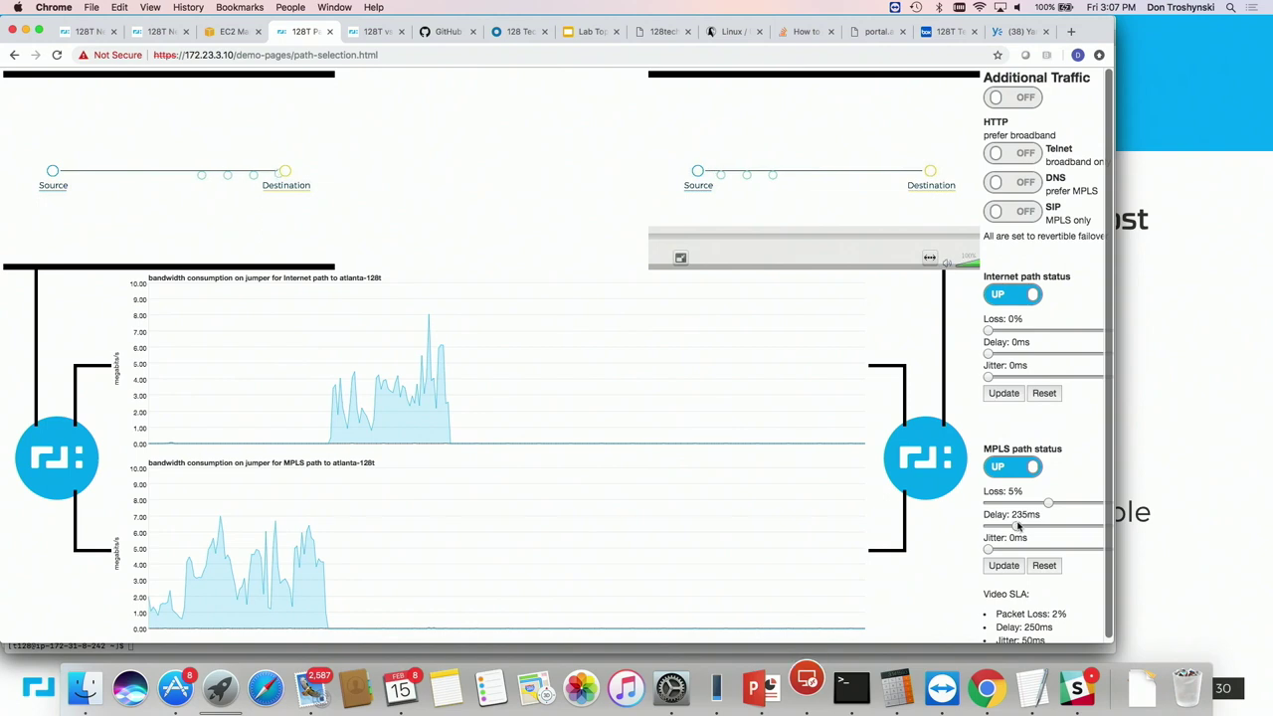
pyautogui.click(1029, 527)
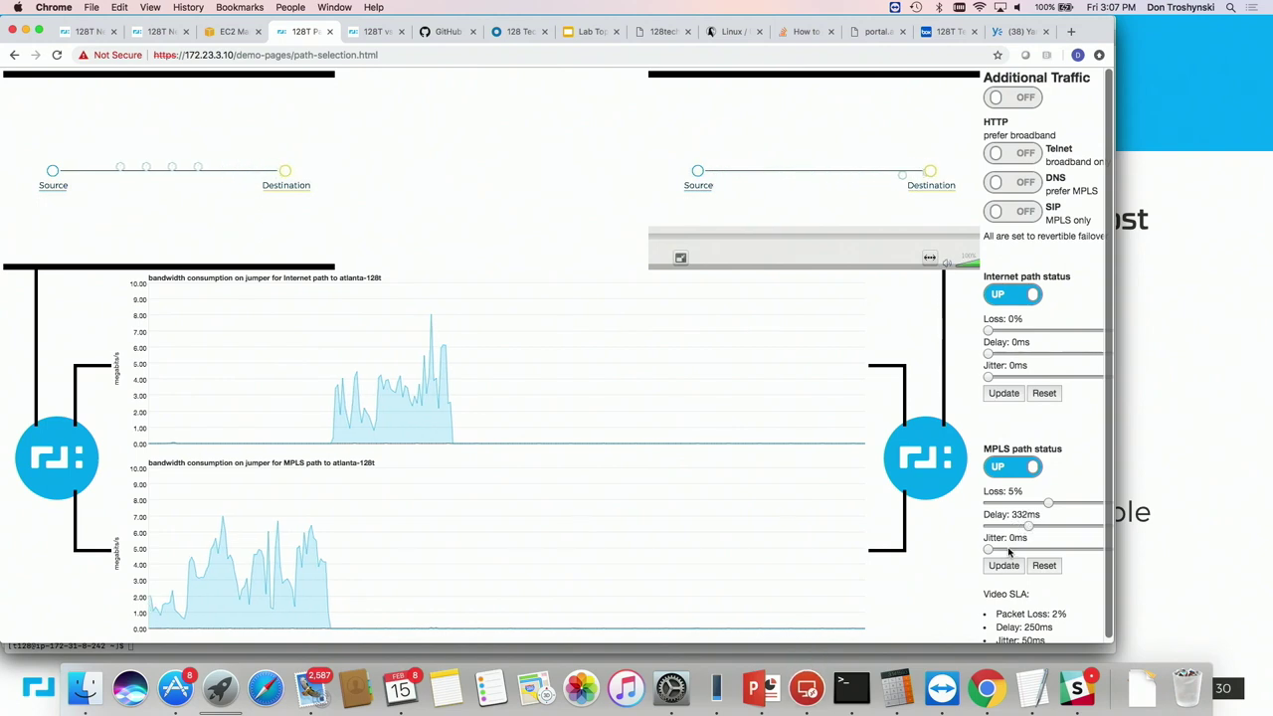
pyautogui.click(1009, 550)
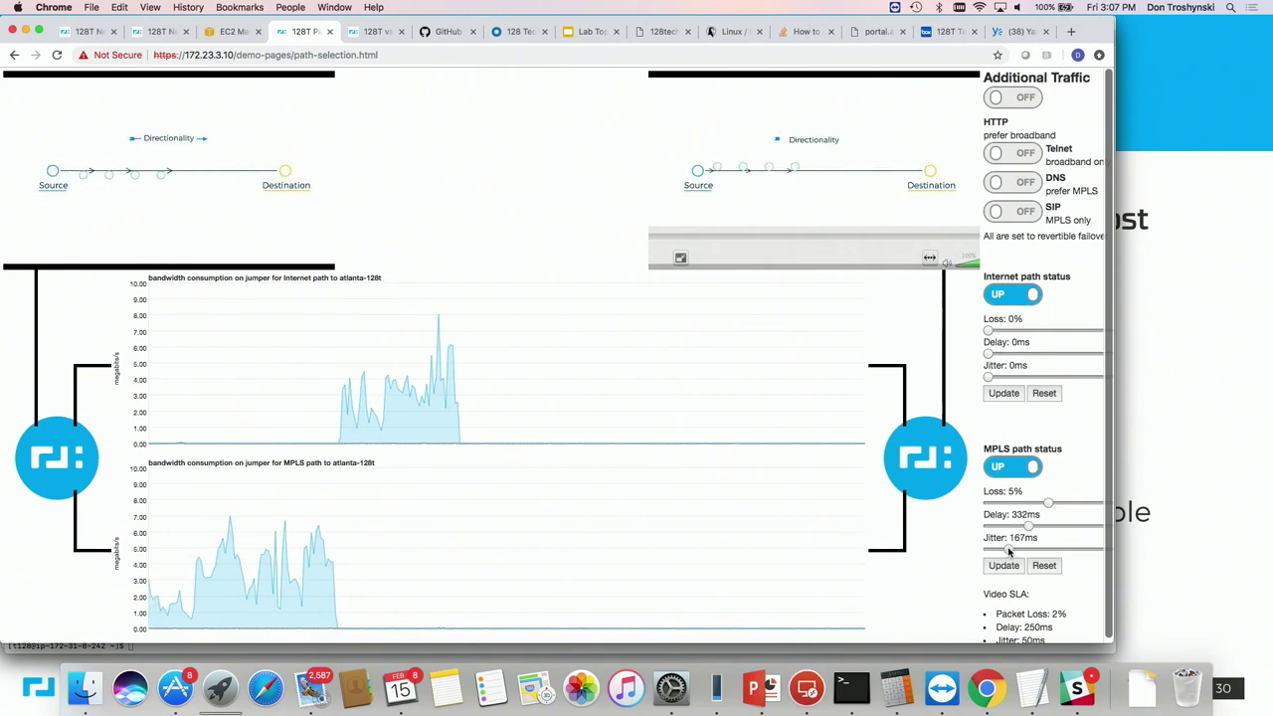
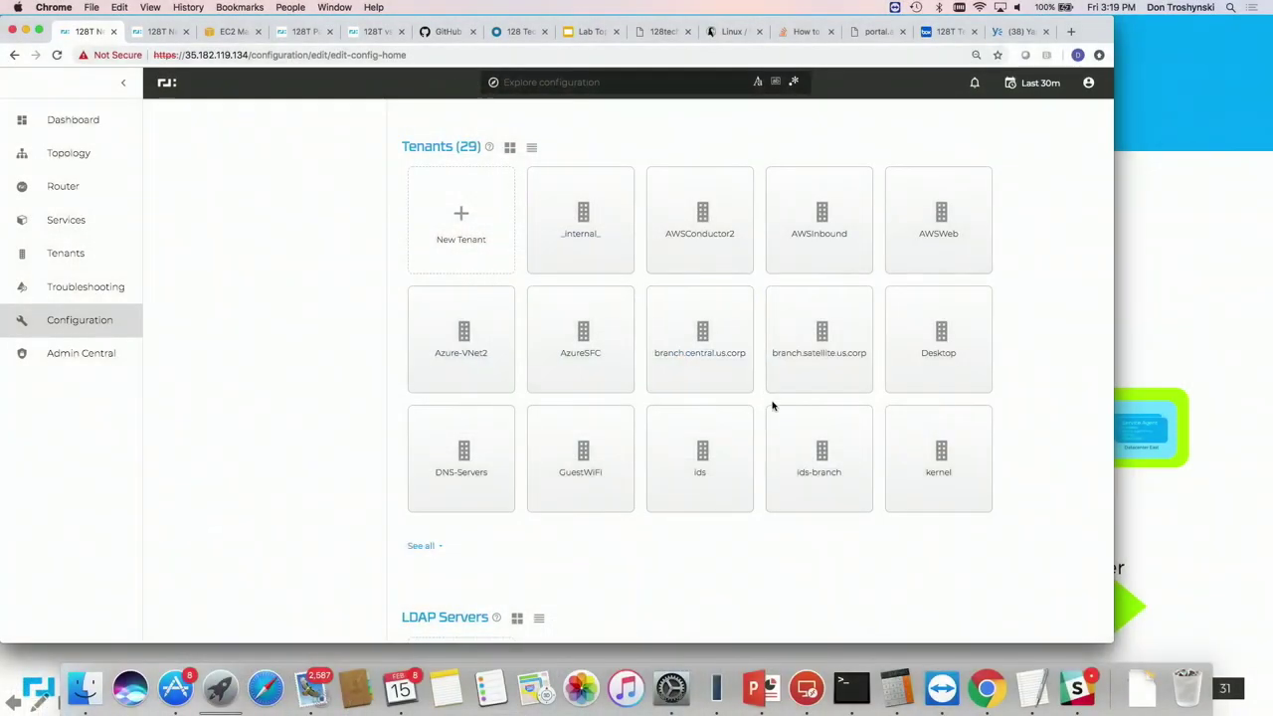
# Review the authority configuration's sections from tenants and services through security policies, service policies, traffic profiles, service classes and session types.
pyautogui.scroll(-5, 772, 406)
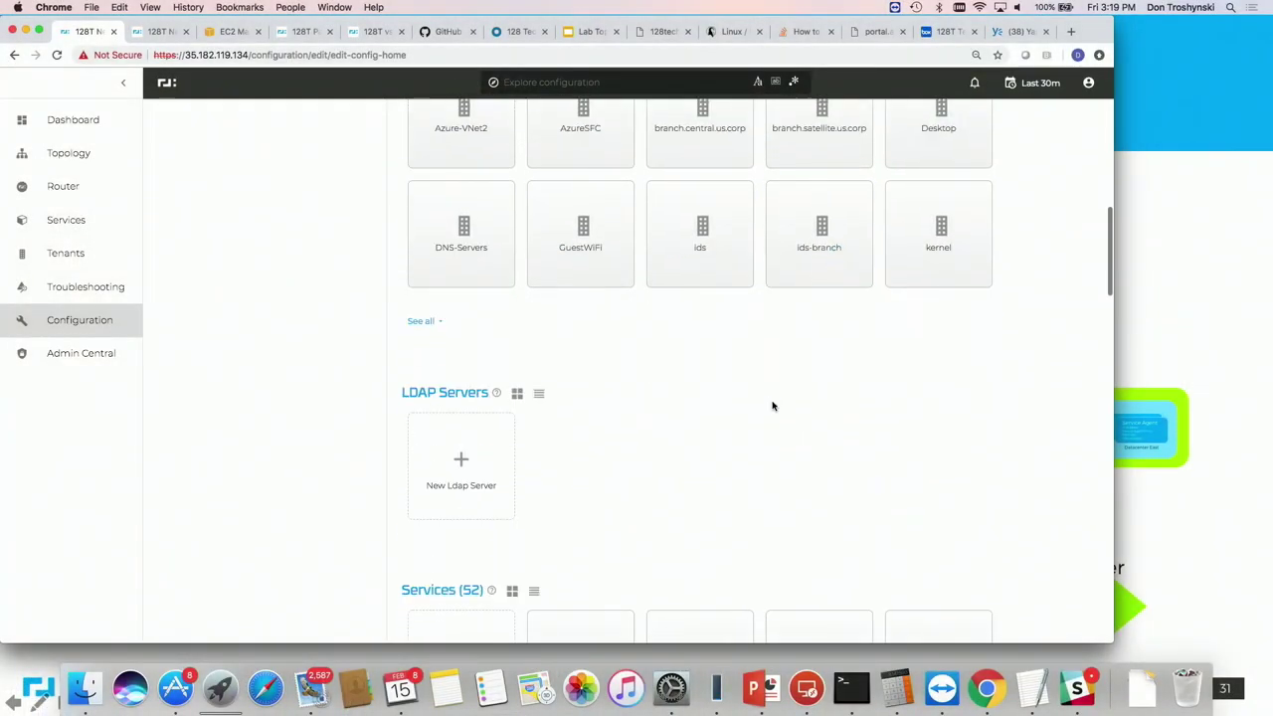
pyautogui.scroll(-4, 773, 406)
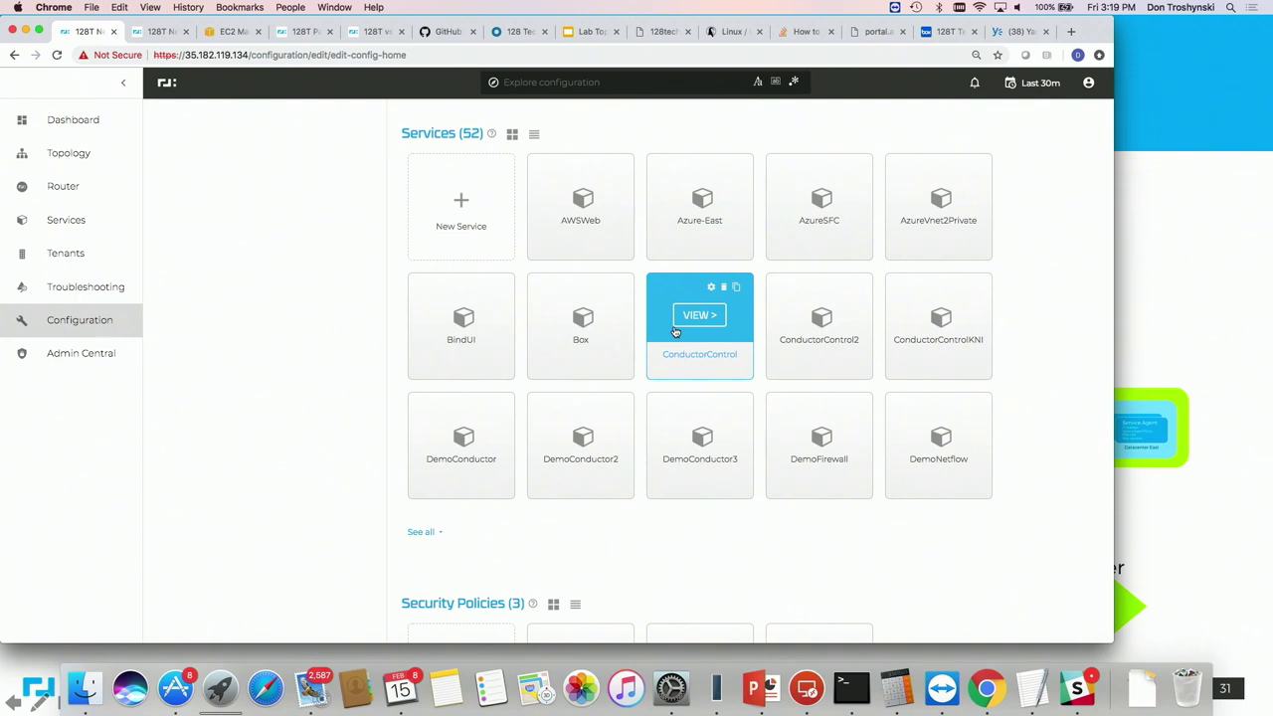
pyautogui.scroll(-5, 676, 332)
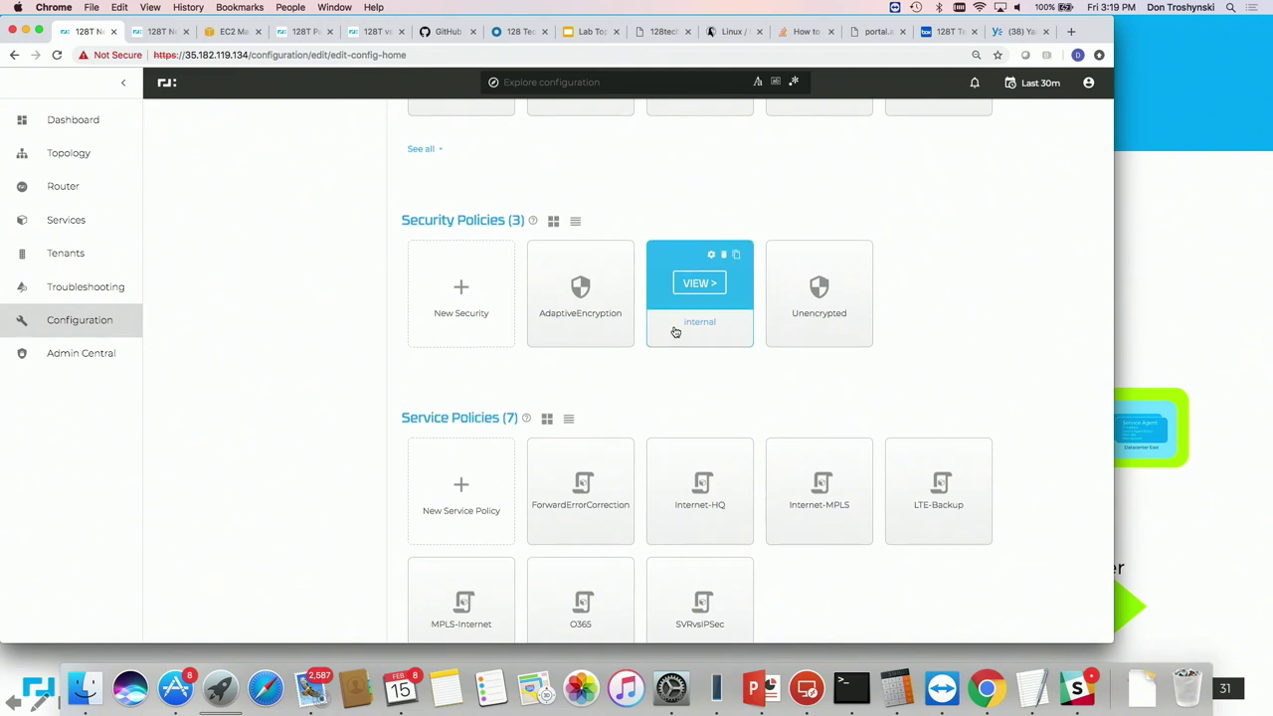
pyautogui.scroll(-3, 677, 330)
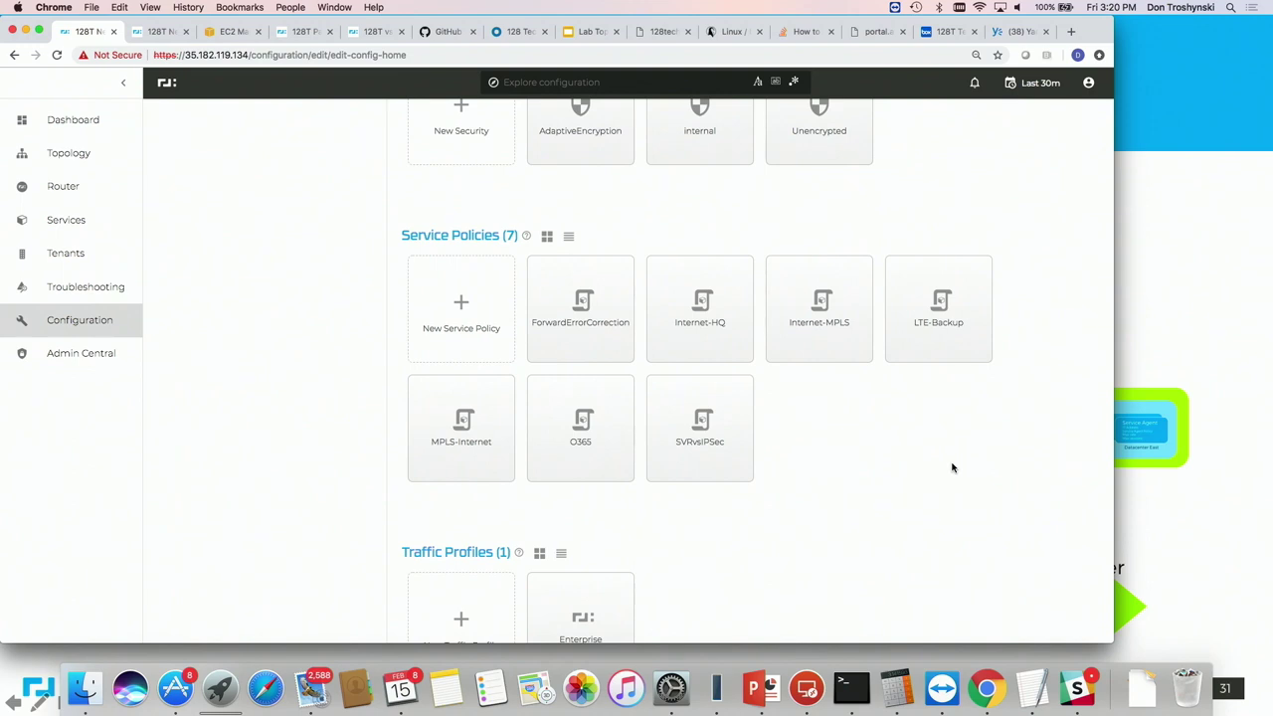
pyautogui.scroll(-3, 952, 467)
pyautogui.scroll(-4, 952, 468)
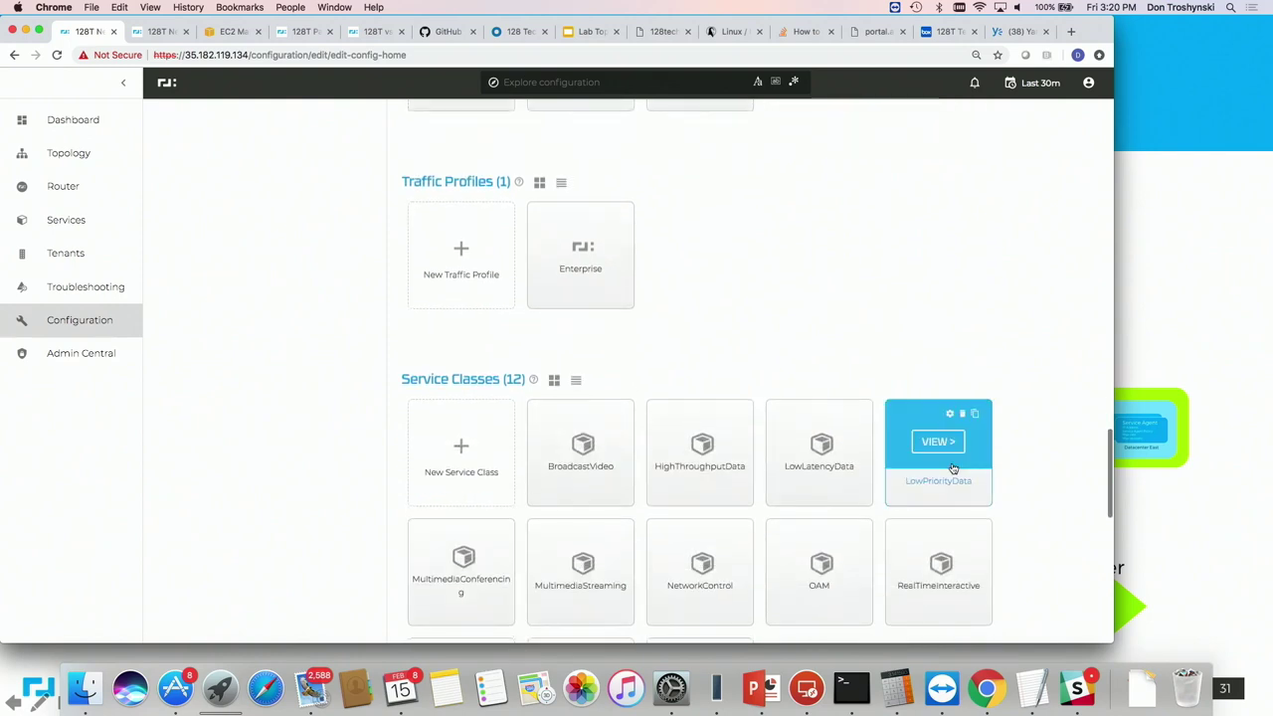
pyautogui.scroll(-2, 952, 467)
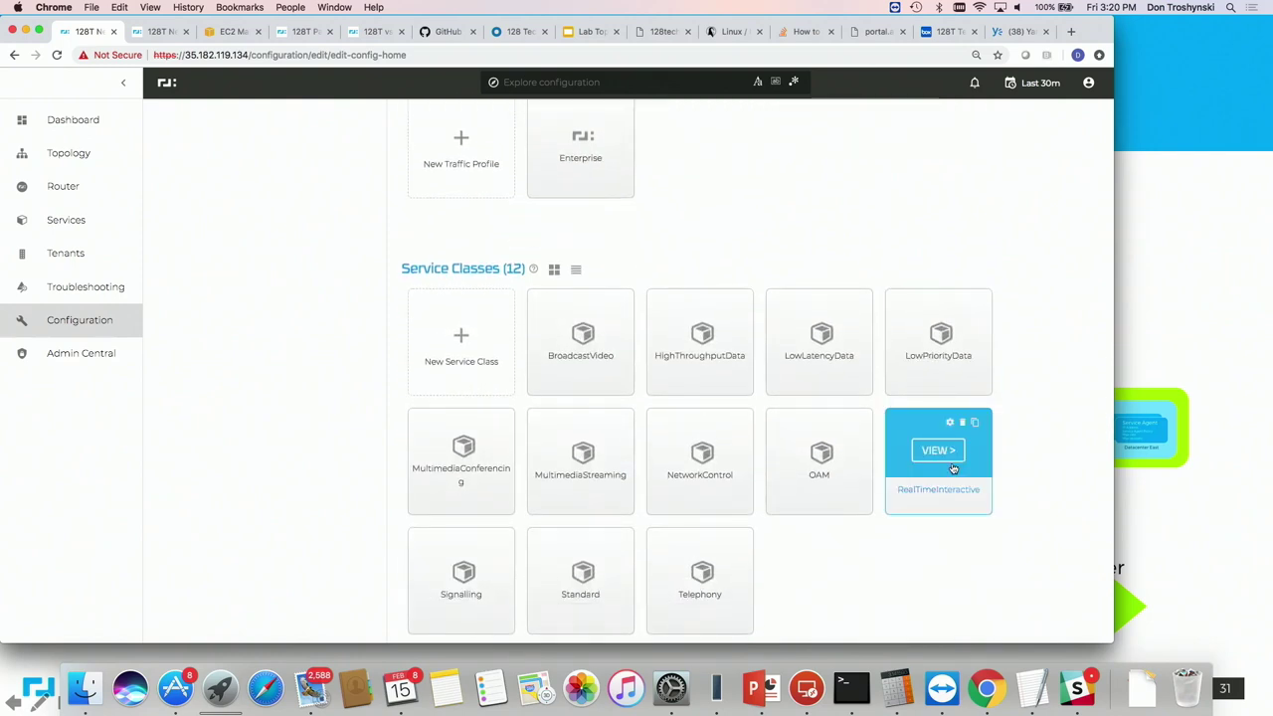
pyautogui.scroll(-2, 952, 468)
pyautogui.scroll(-2, 952, 468)
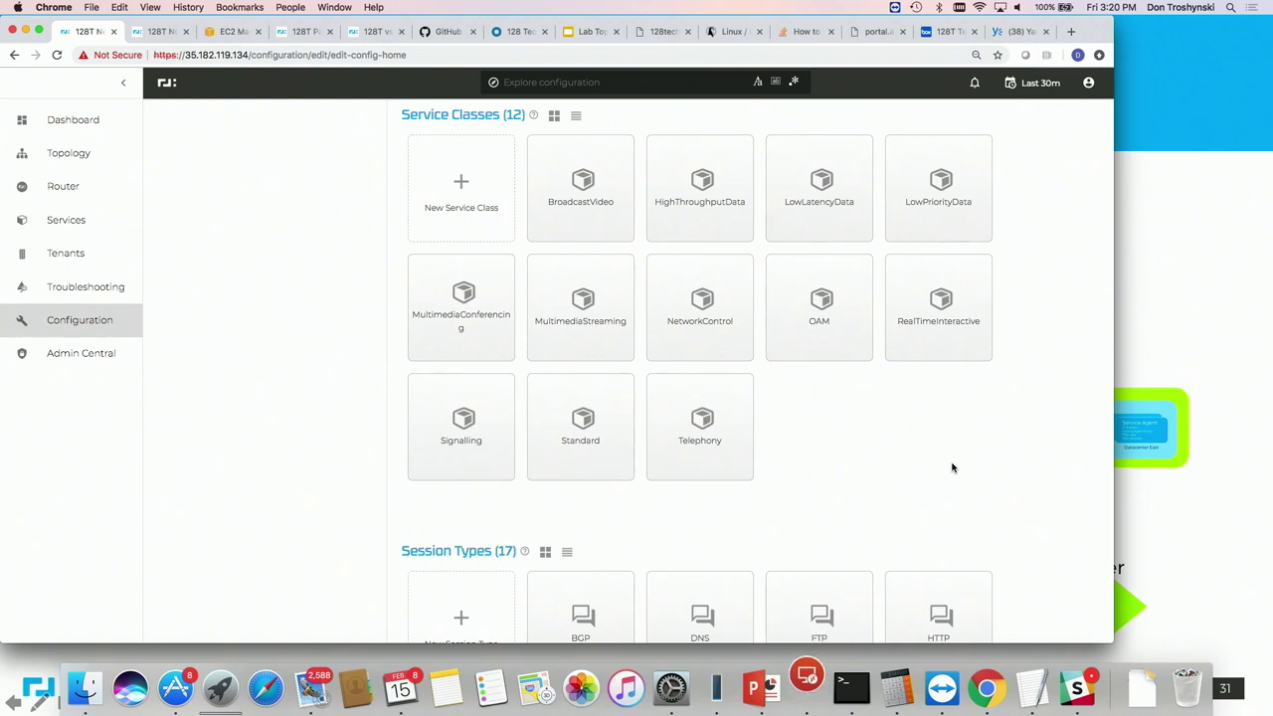
pyautogui.scroll(-1, 952, 467)
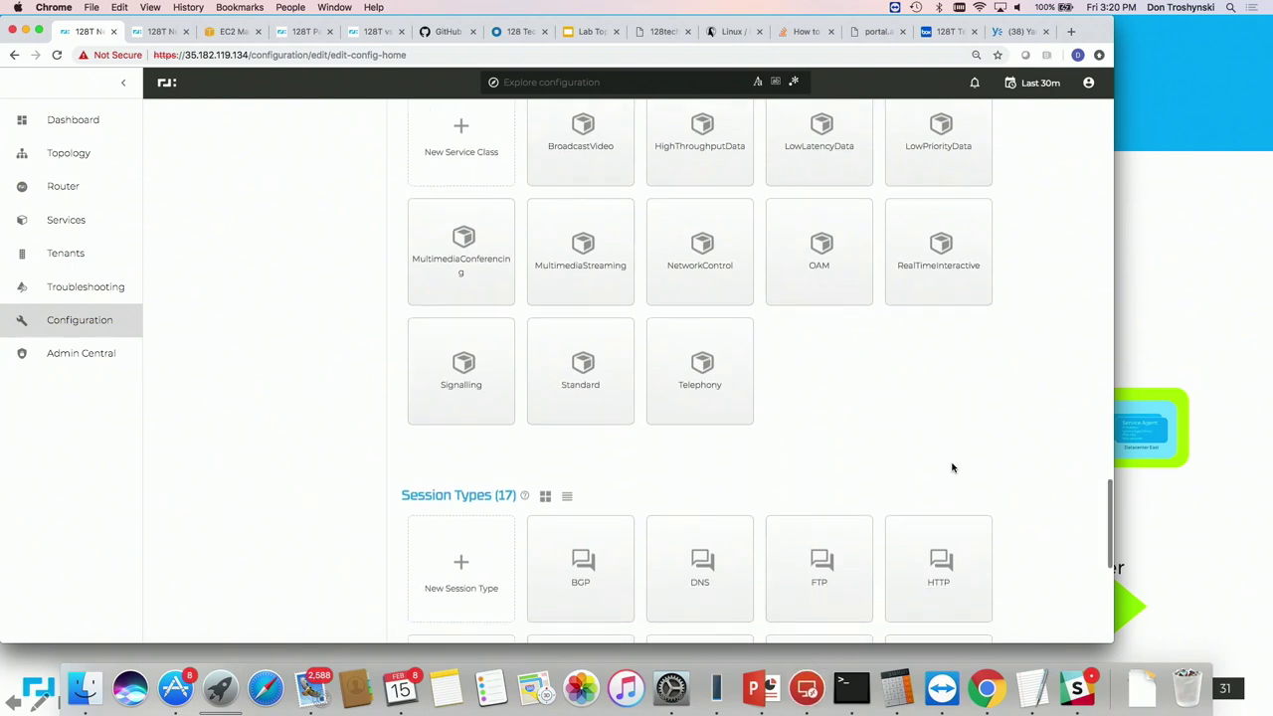
pyautogui.scroll(8, 952, 467)
pyautogui.scroll(1, 952, 468)
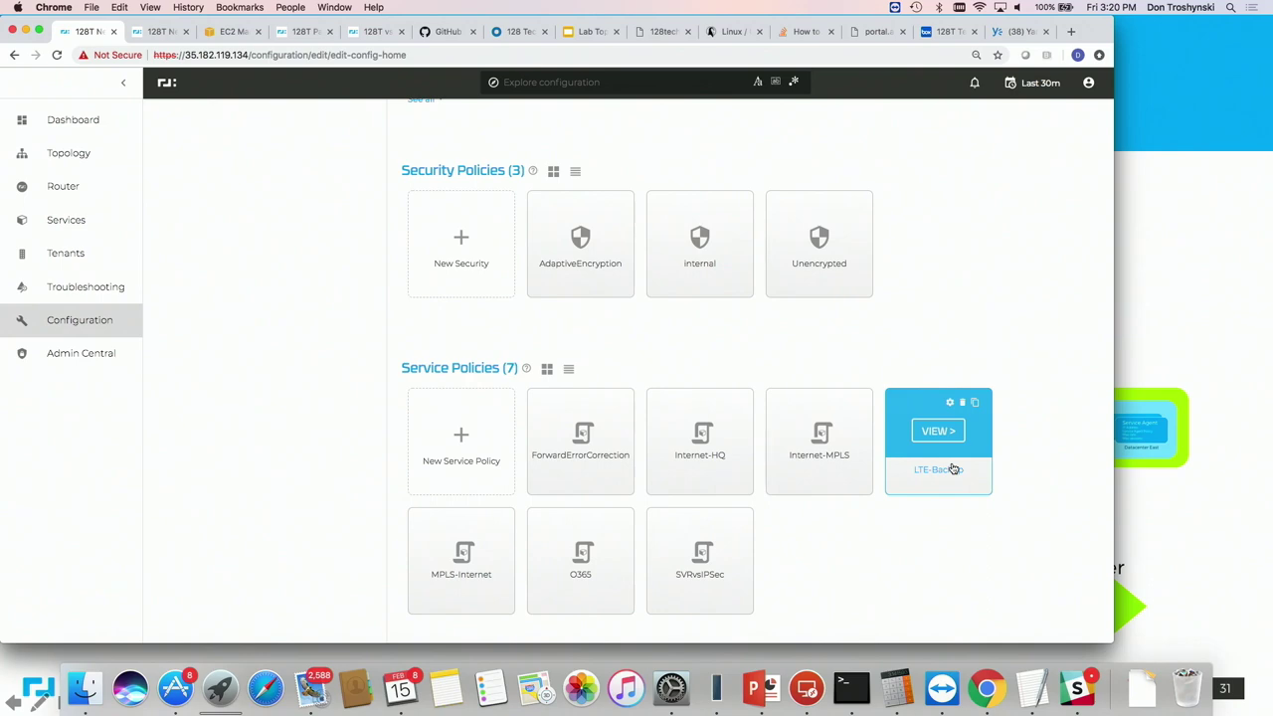
pyautogui.scroll(-2, 951, 469)
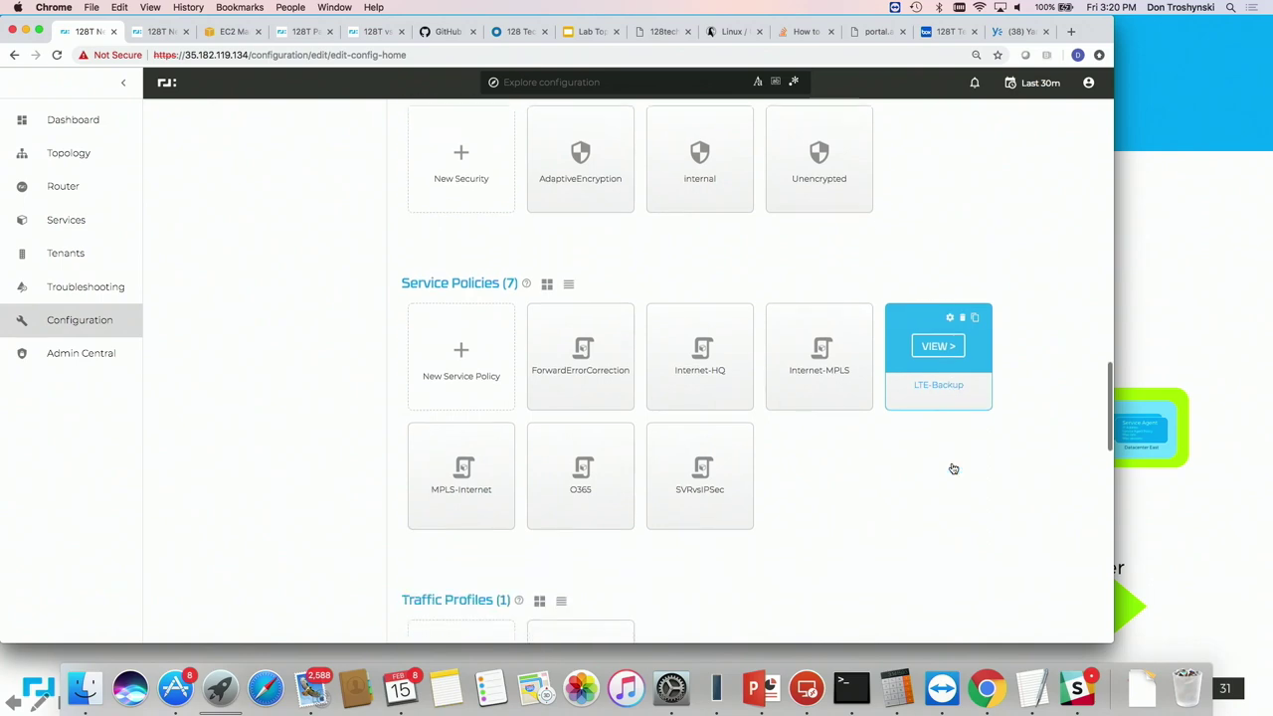
# Go back to the Services section, expand the full list and open the Internet-AzureEast service.
pyautogui.scroll(7, 952, 469)
pyautogui.scroll(10, 952, 469)
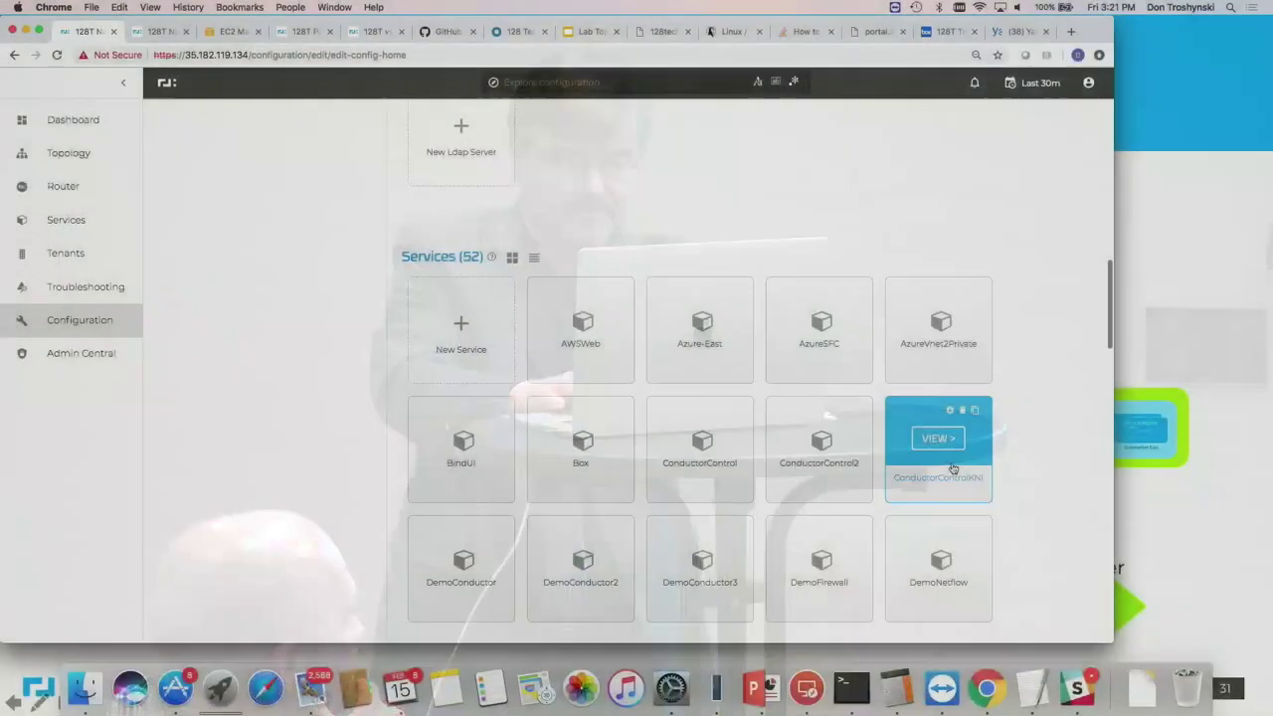
pyautogui.scroll(-2, 935, 457)
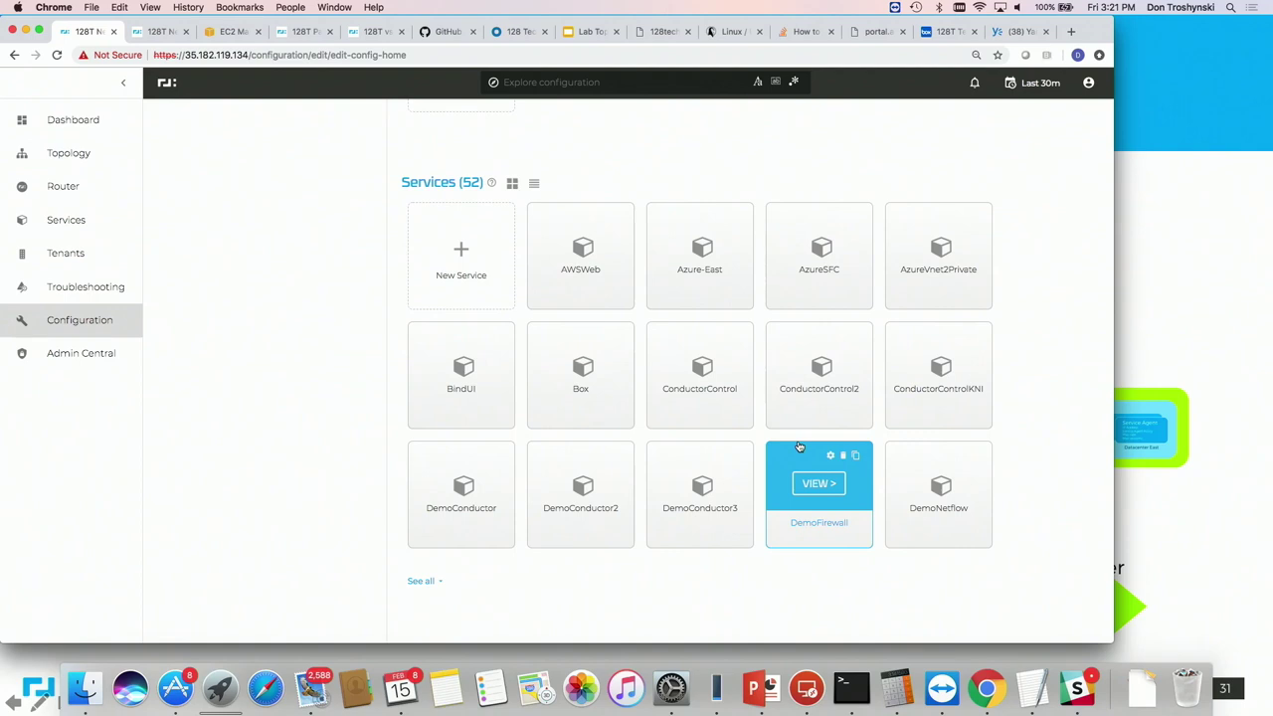
pyautogui.click(418, 581)
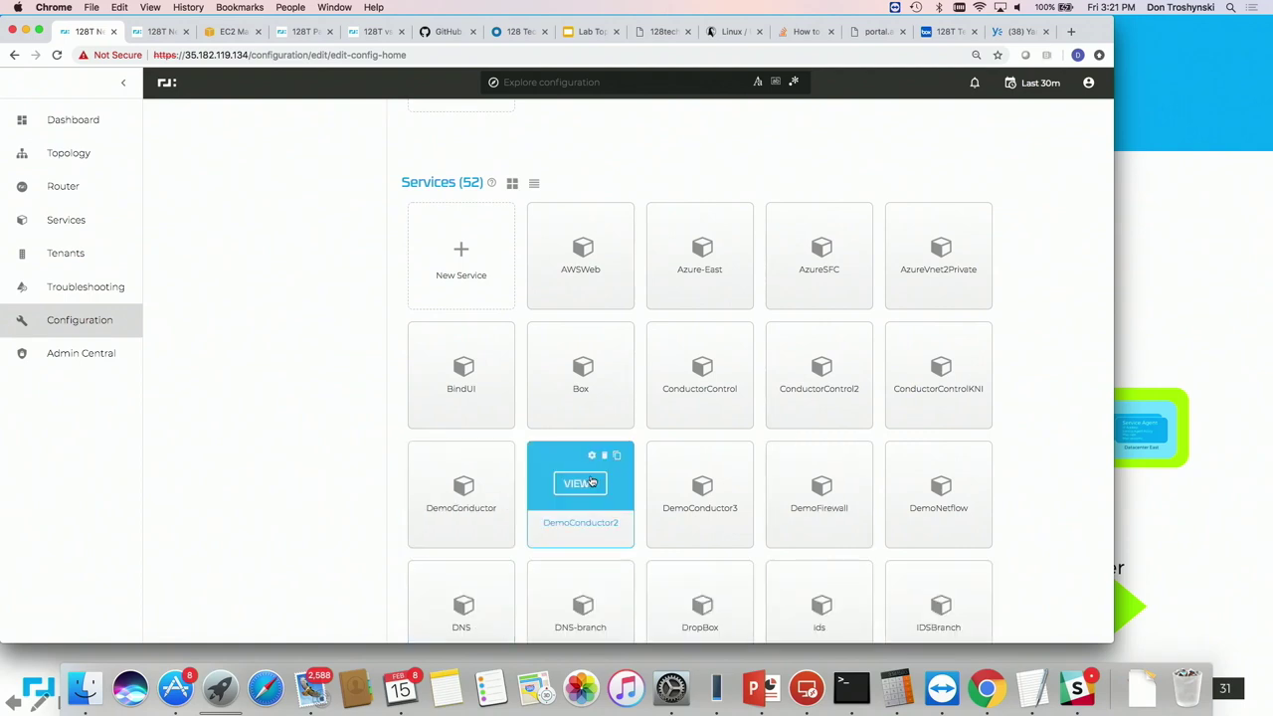
pyautogui.scroll(-5, 590, 481)
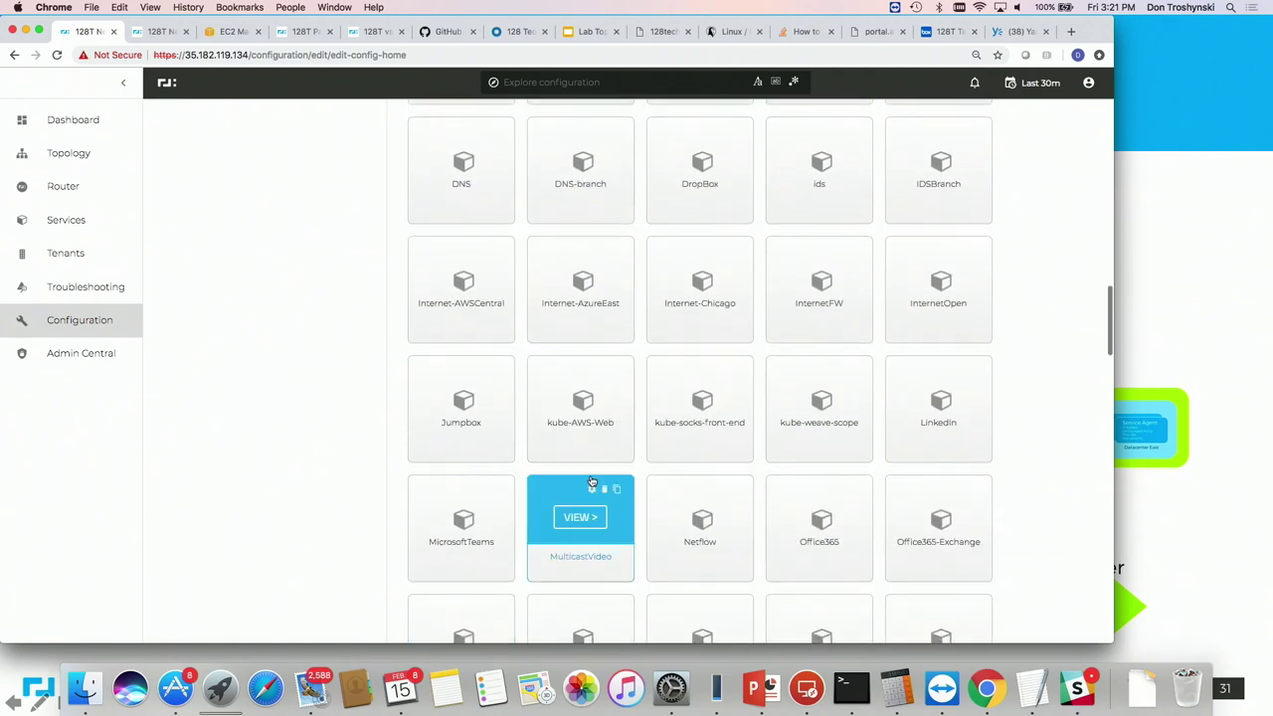
pyautogui.click(606, 311)
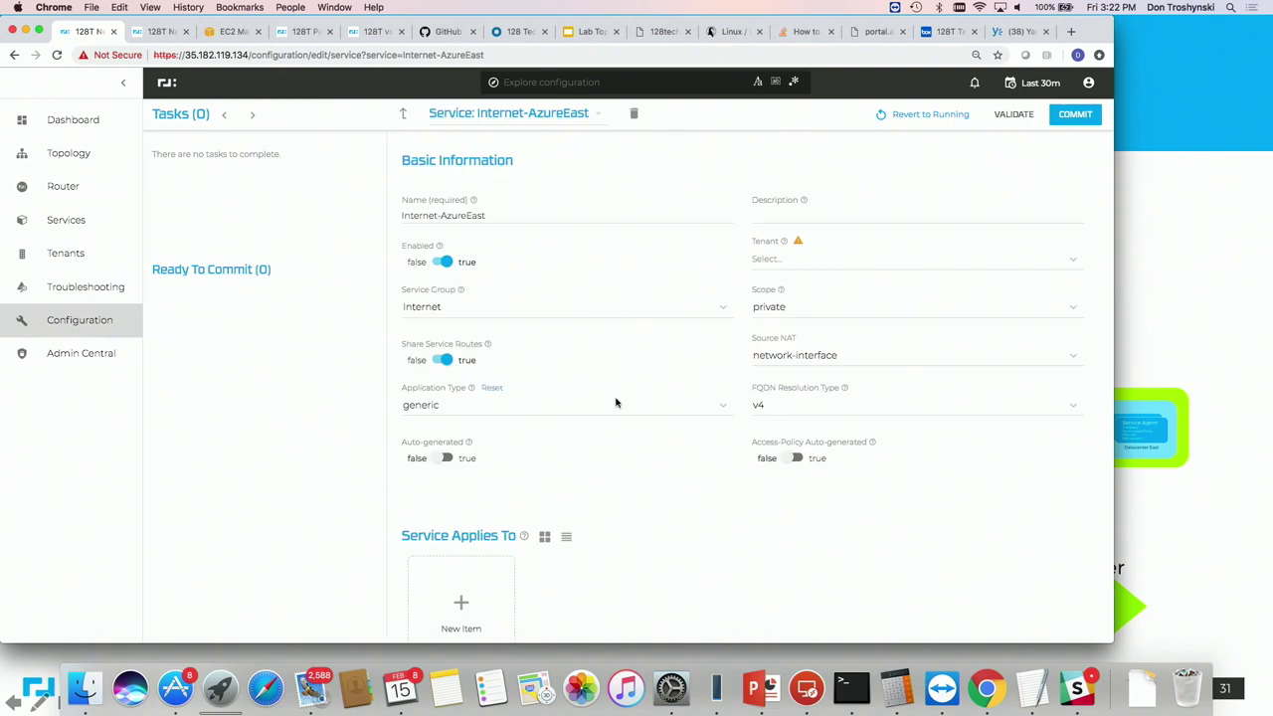
# Examine the Internet-AzureEast service's basic information, service transport and service addresses.
pyautogui.scroll(-3, 615, 402)
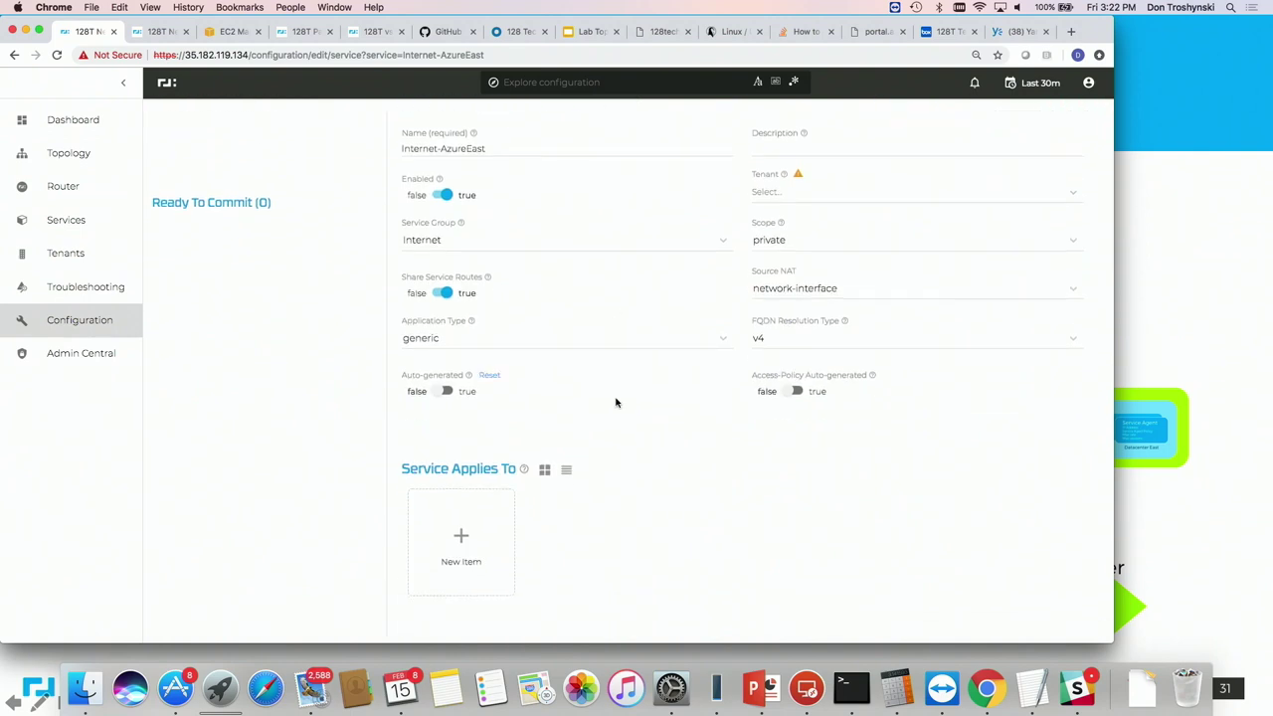
pyautogui.scroll(-2, 616, 402)
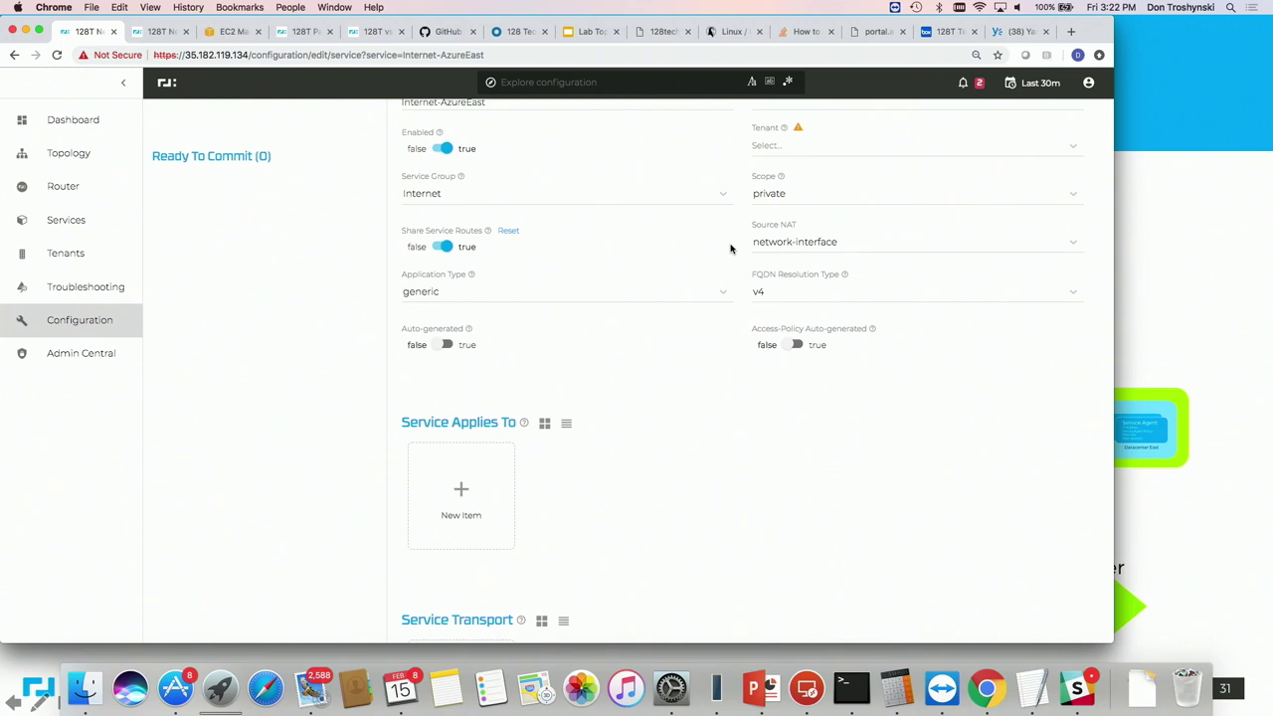
pyautogui.scroll(-10, 731, 249)
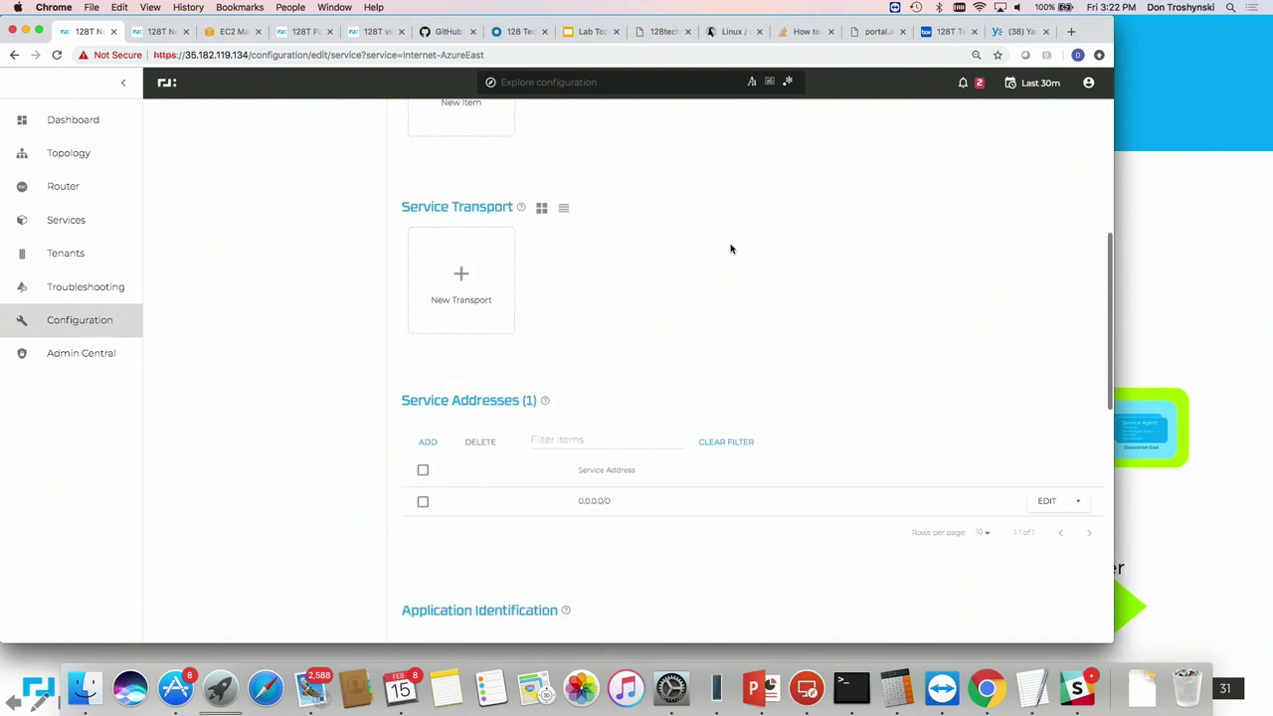
pyautogui.scroll(-3, 731, 249)
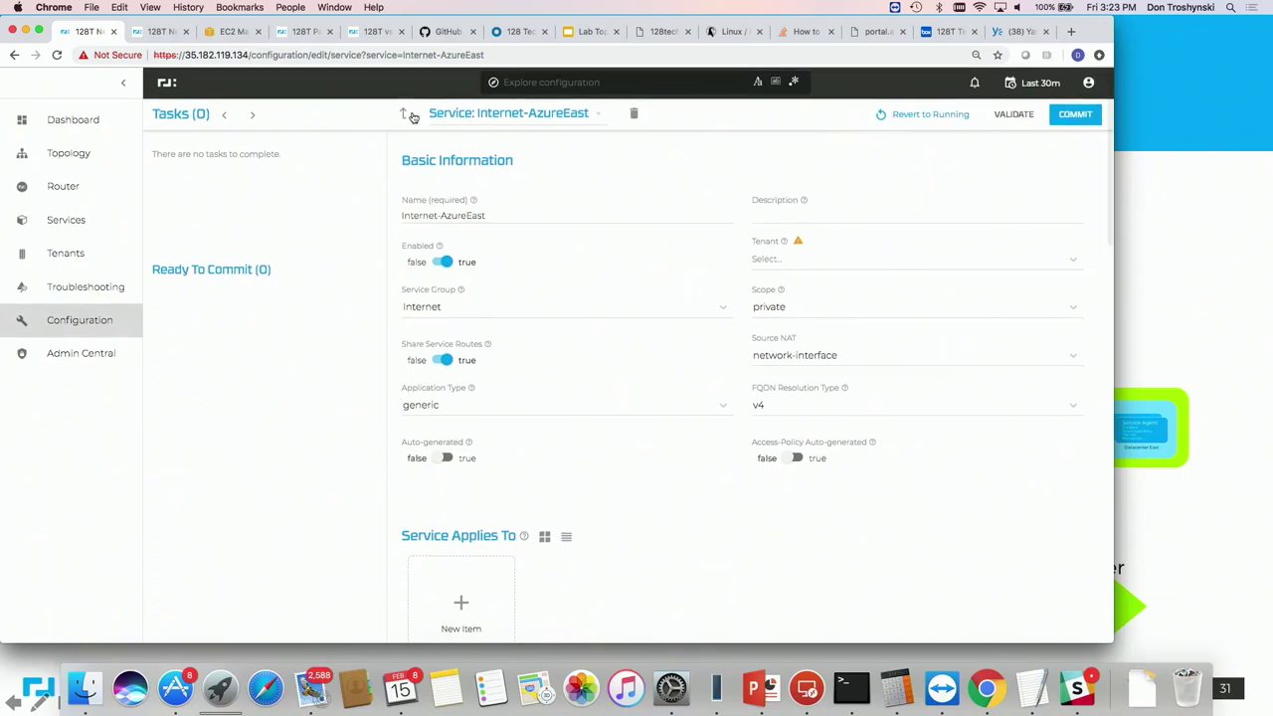
# Return to the authority-level configuration and open the DemoConductor service.
pyautogui.click(410, 115)
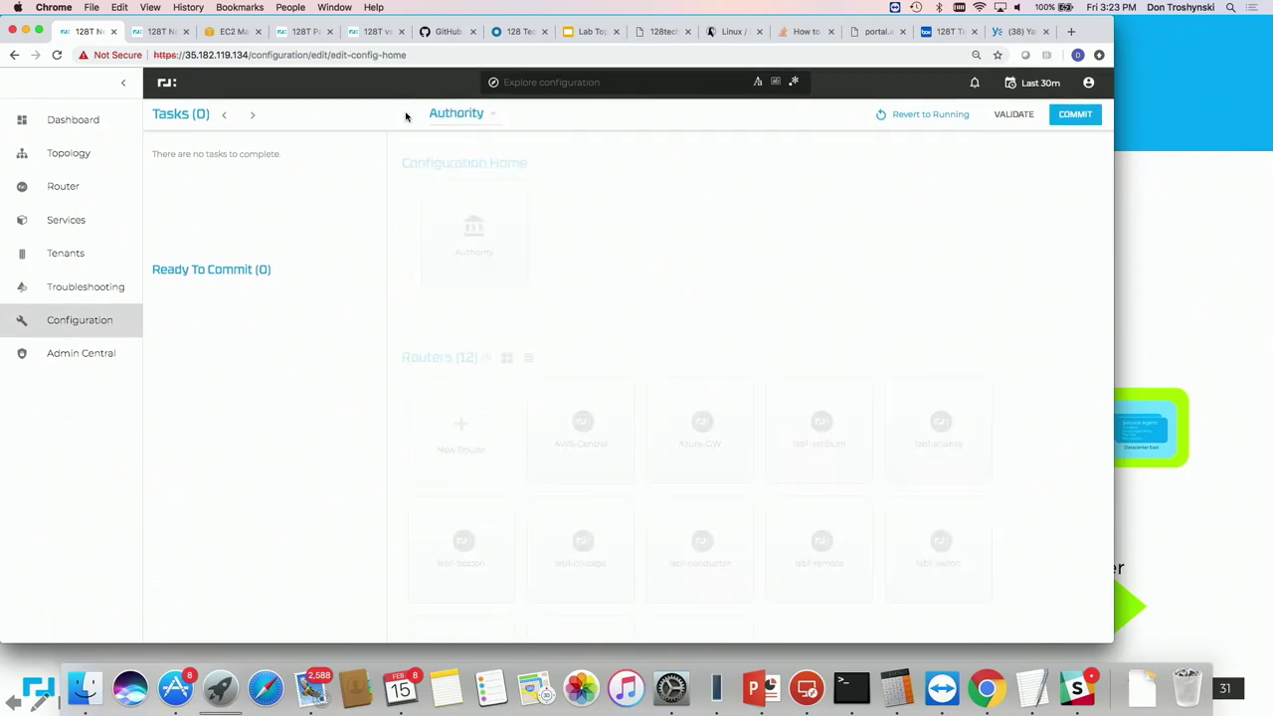
pyautogui.scroll(-8, 592, 295)
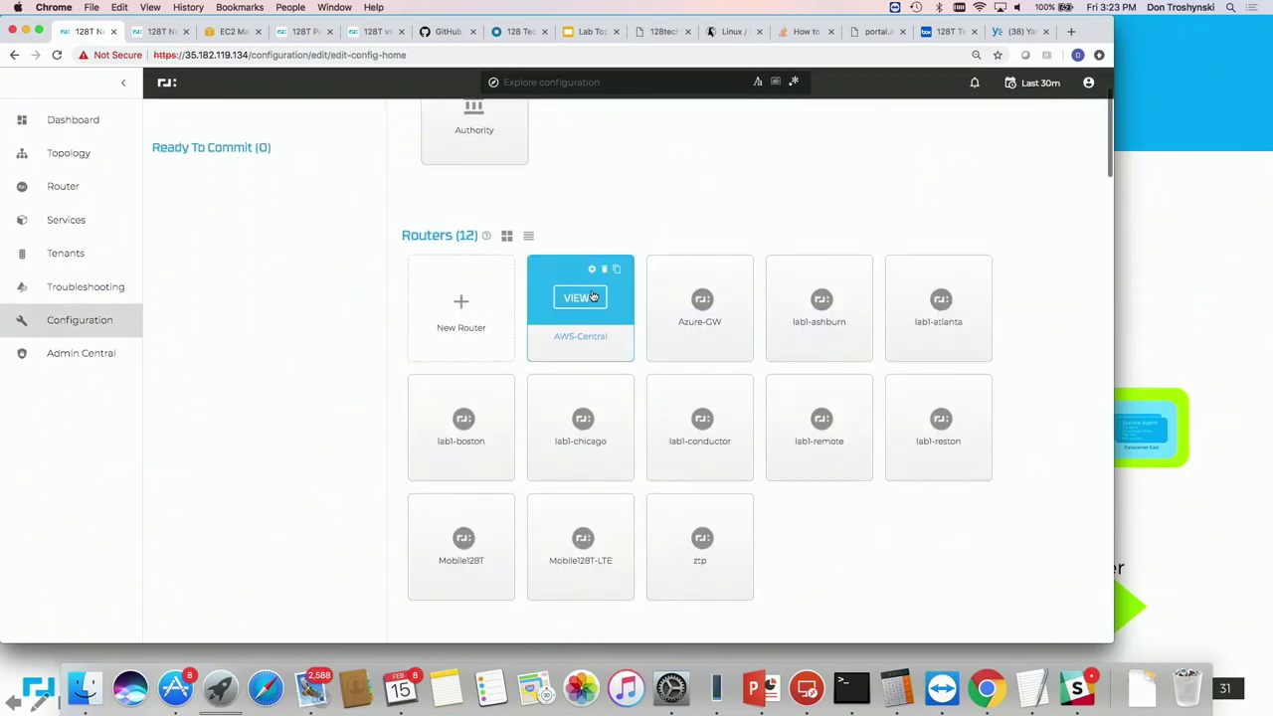
pyautogui.scroll(-10, 591, 295)
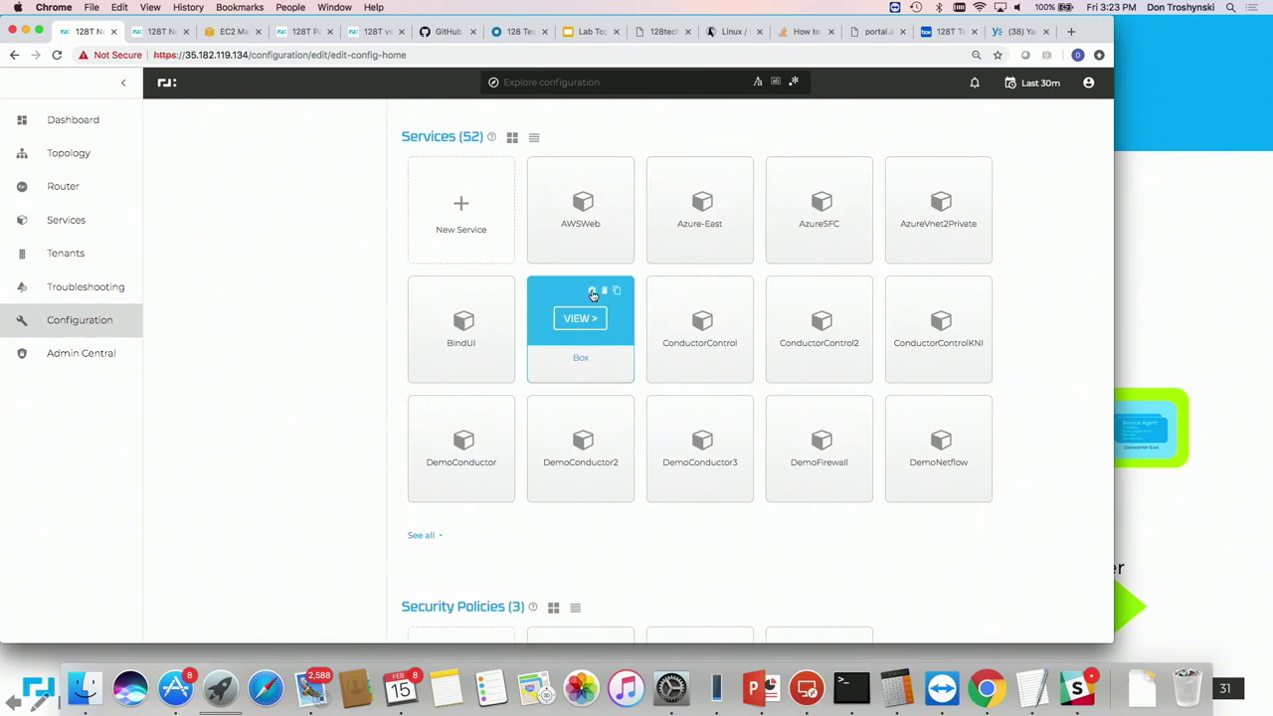
pyautogui.click(434, 451)
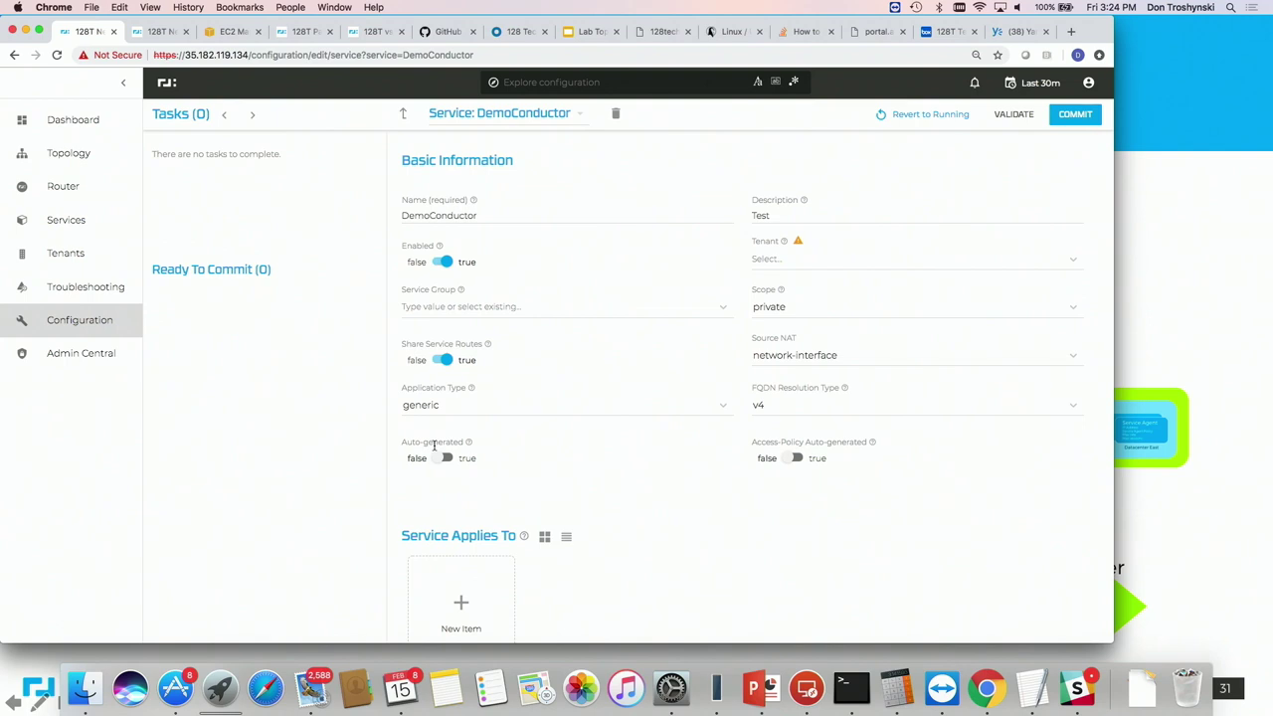
# Inspect the DemoConductor service's tcp transport port ranges and its security and access policies.
pyautogui.scroll(-6, 433, 445)
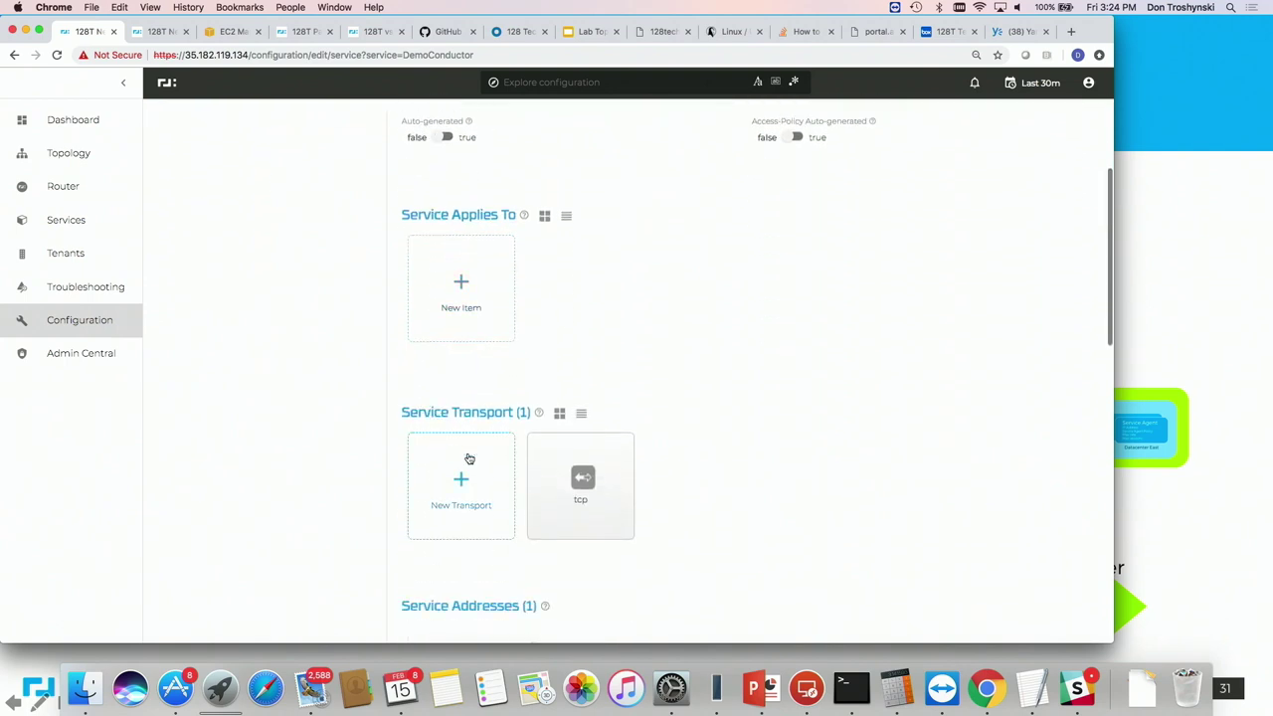
pyautogui.click(557, 484)
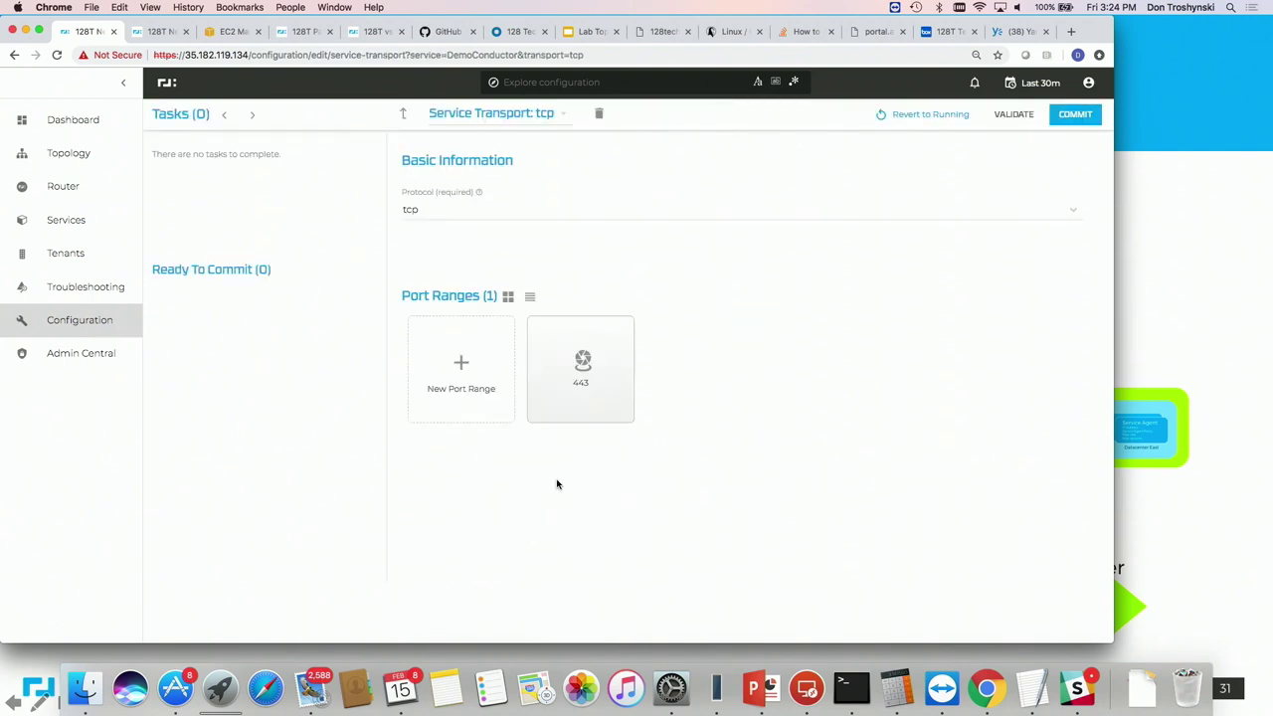
pyautogui.click(404, 116)
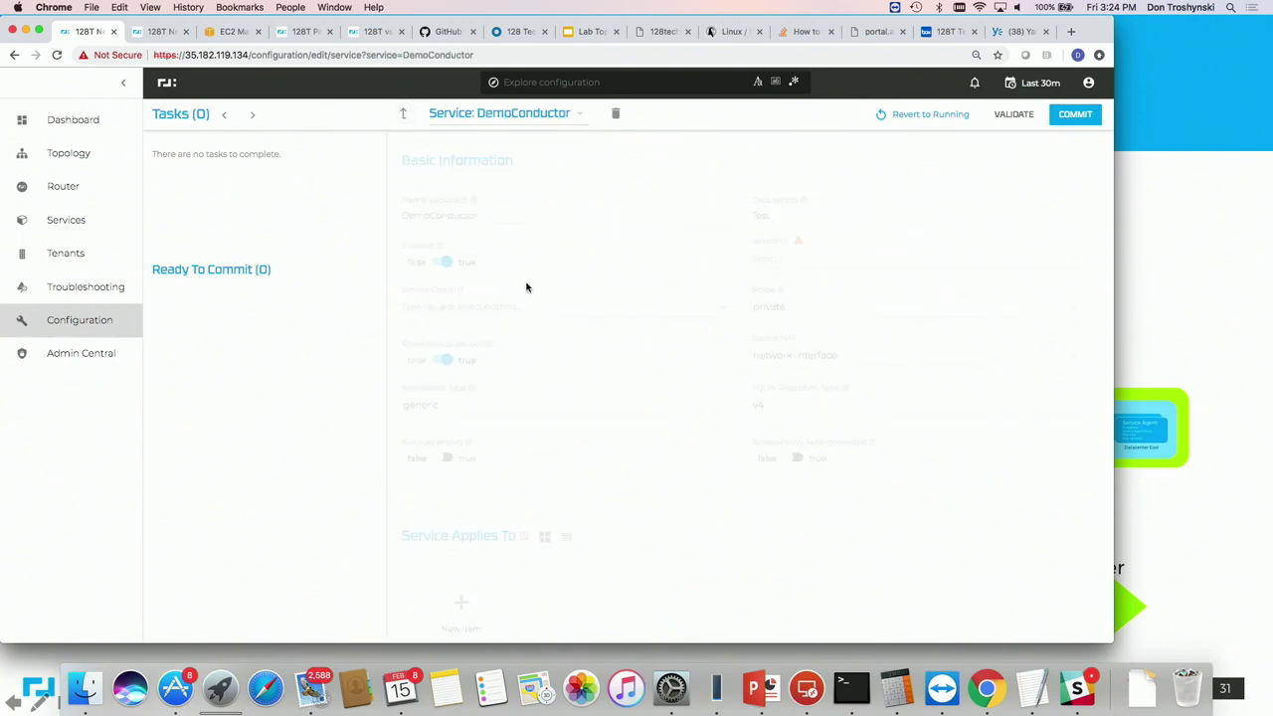
pyautogui.scroll(-10, 527, 288)
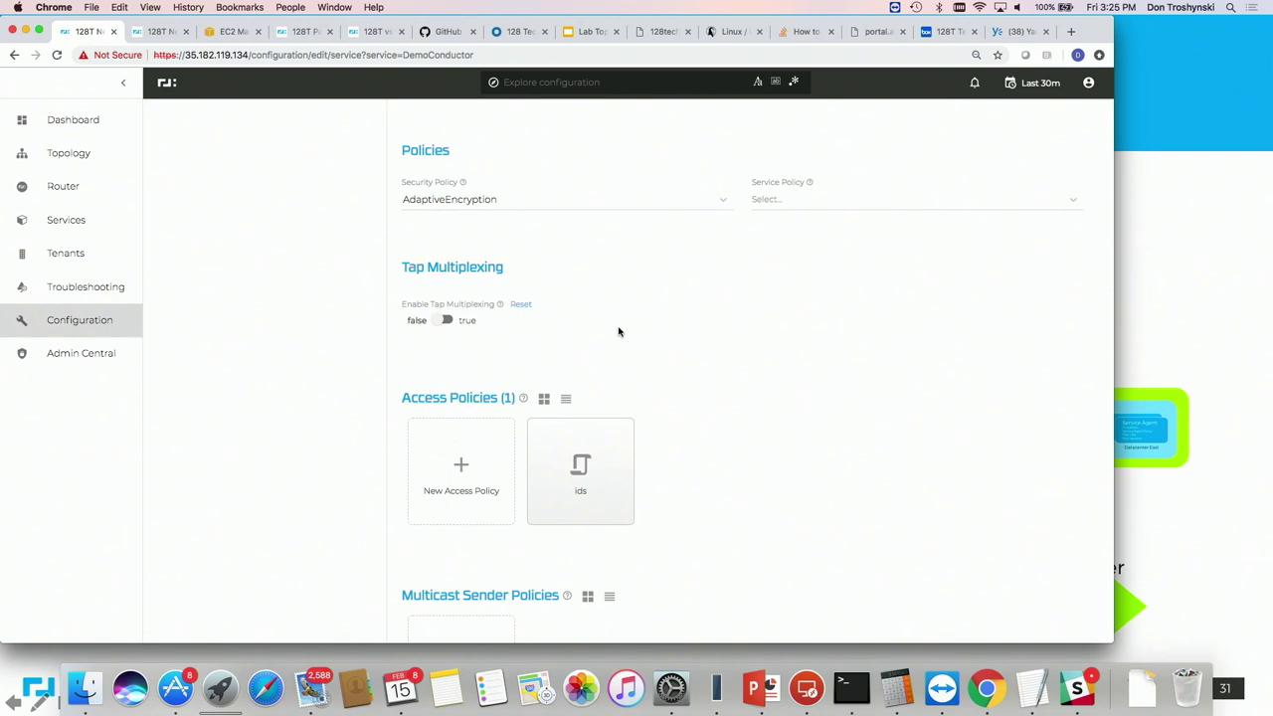
pyautogui.scroll(15, 619, 331)
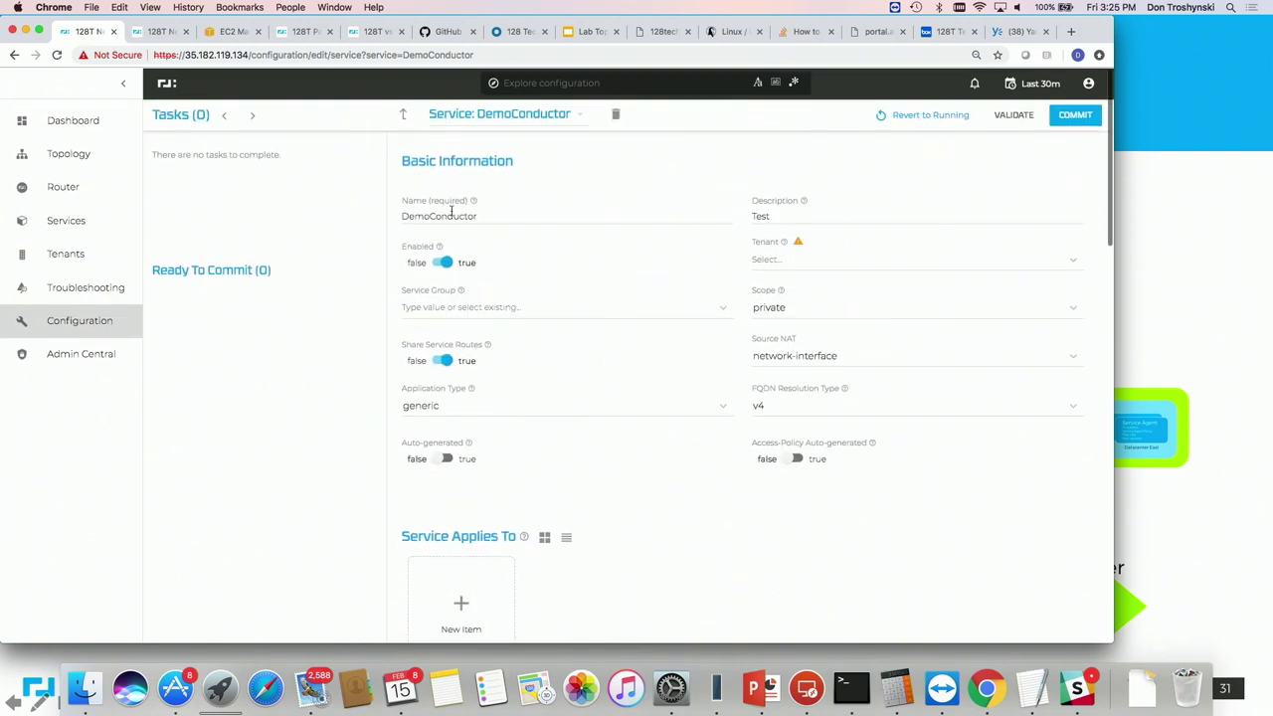
# Leave the service for Configuration Studio and open the Tenant and Services Visualization.
pyautogui.click(71, 320)
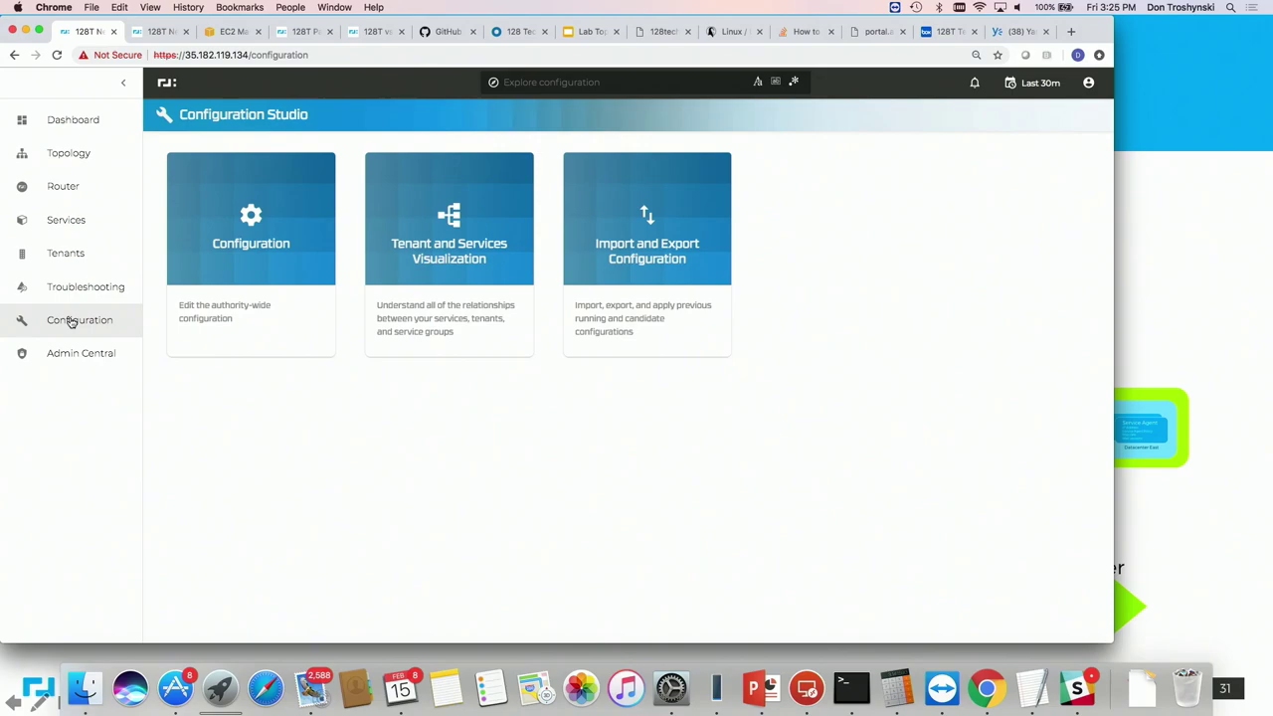
pyautogui.click(423, 245)
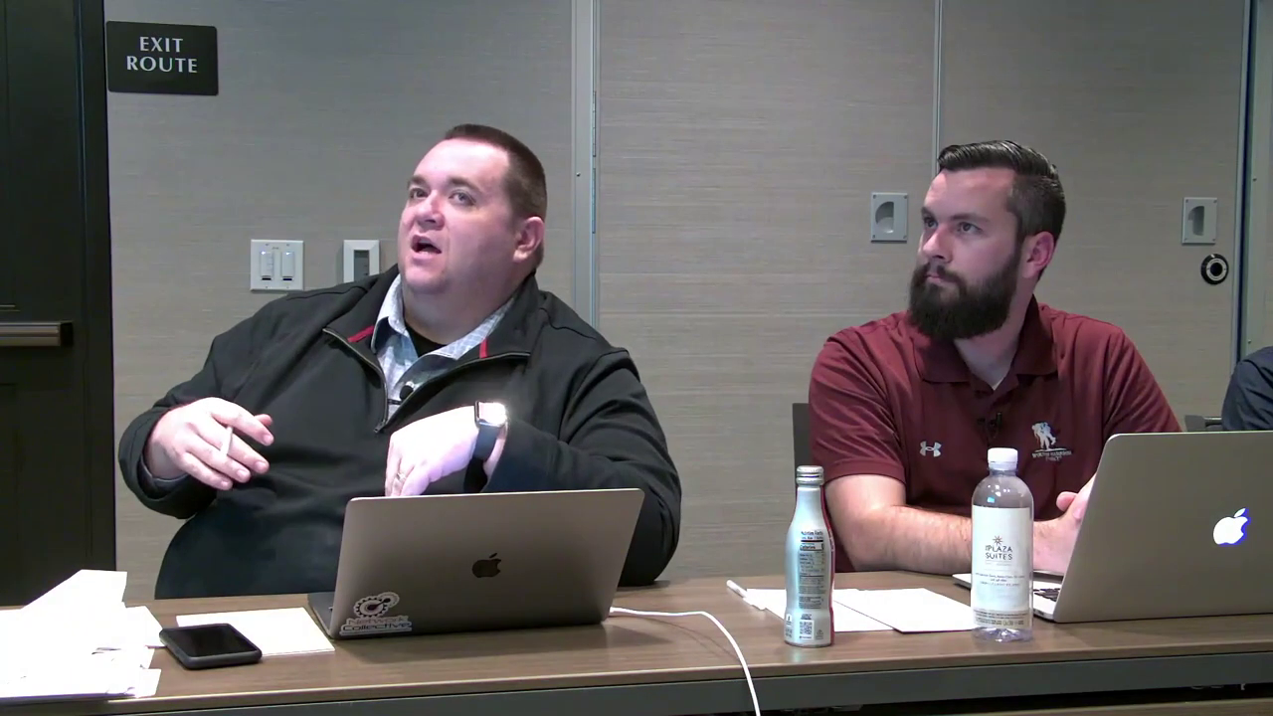
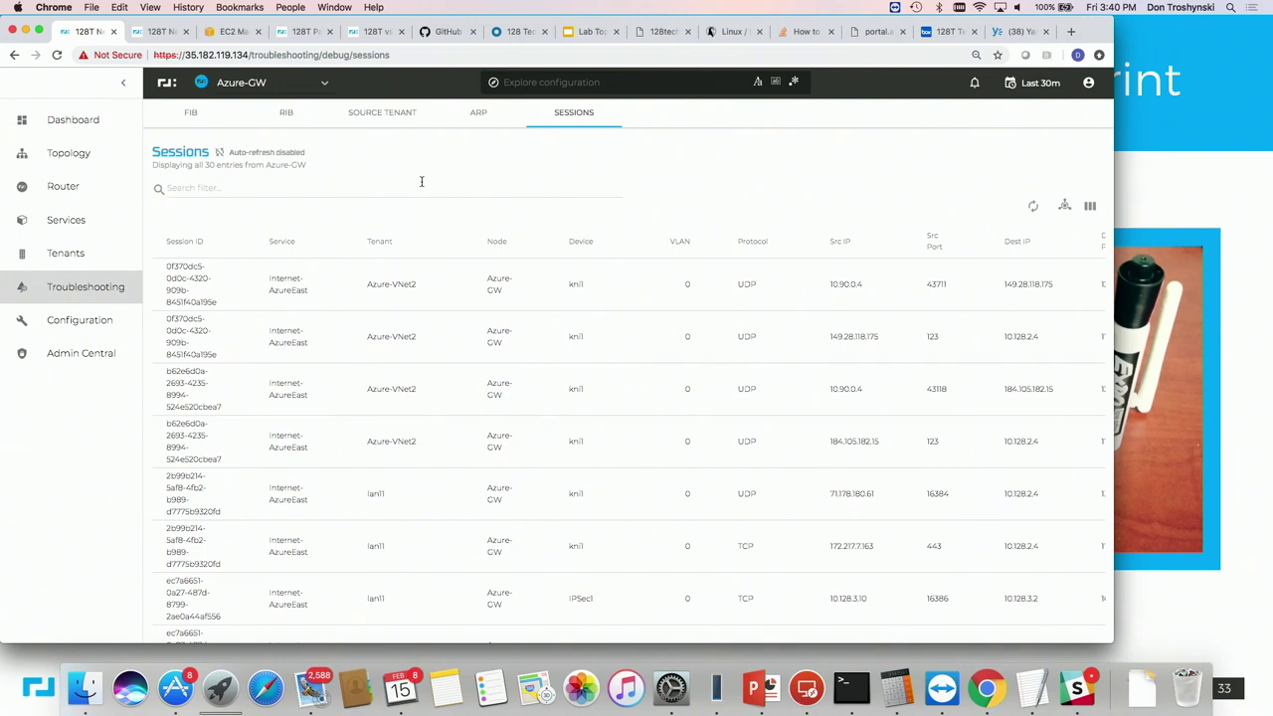
# Examine the Azure-GW router's Forwarding Information Base (FIB) and its Routing Information Base (RIB).
pyautogui.click(198, 116)
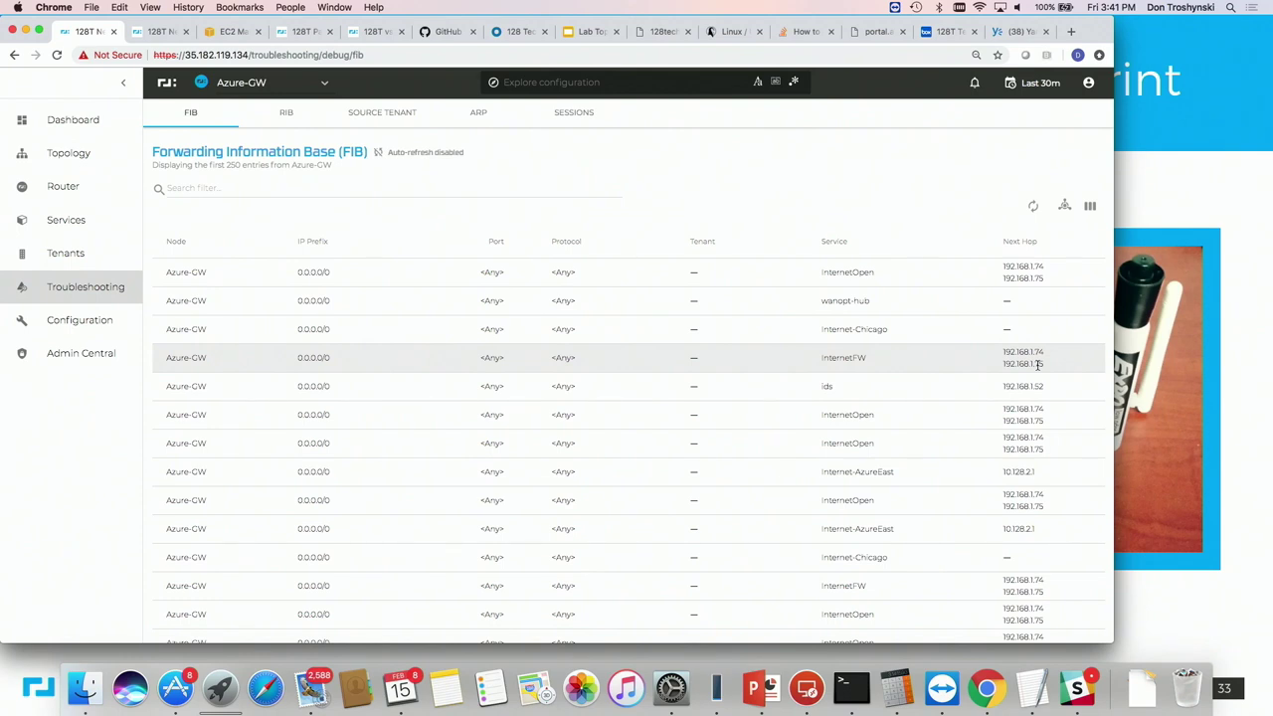
pyautogui.click(286, 113)
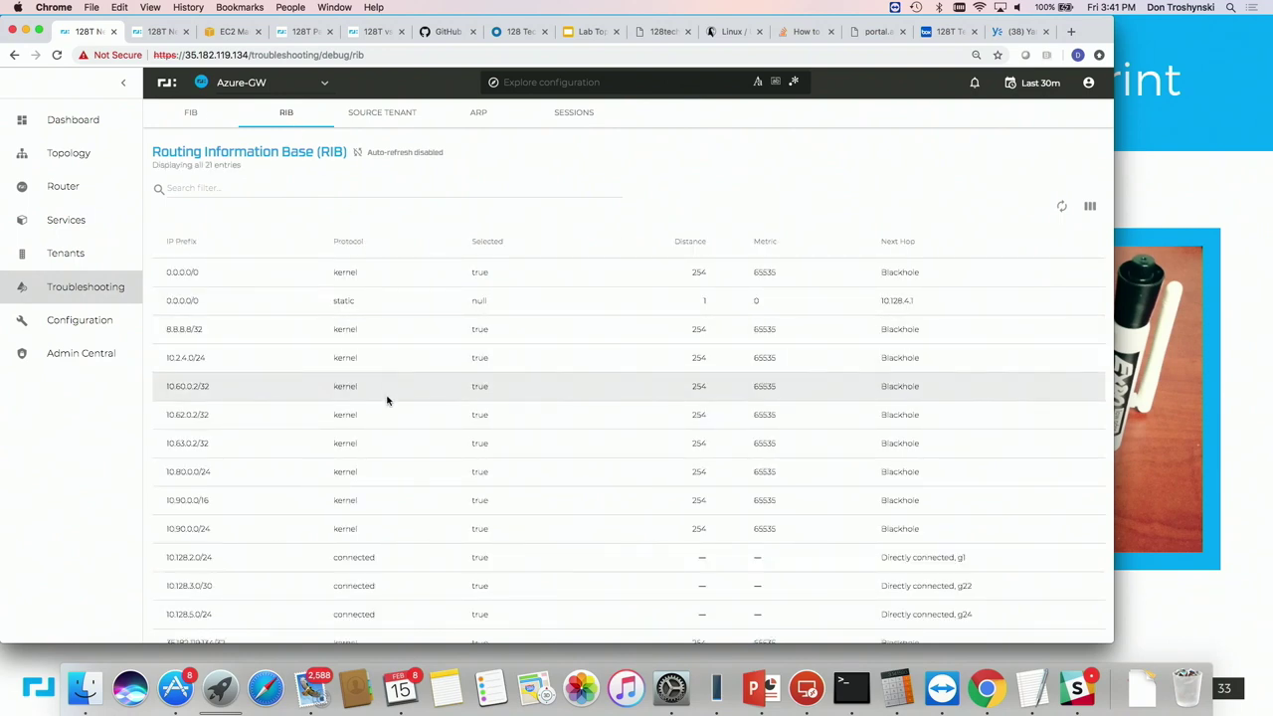
pyautogui.scroll(-1, 388, 401)
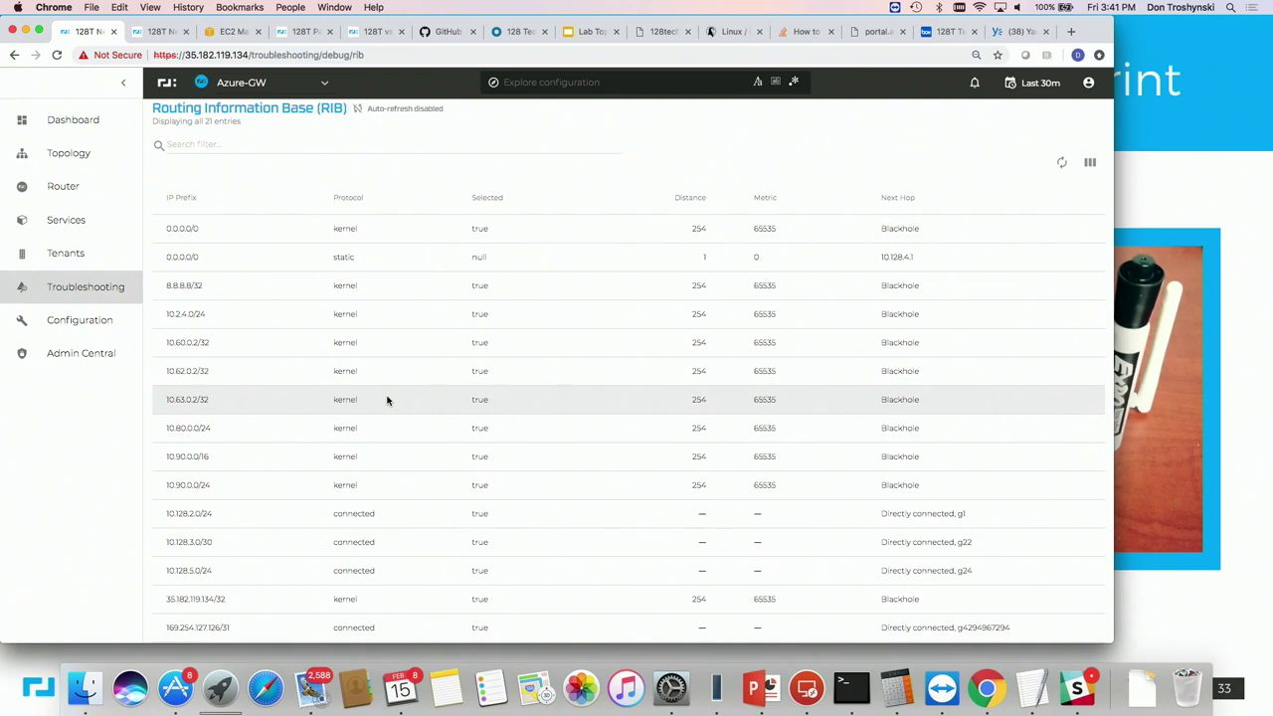
pyautogui.scroll(-1, 387, 400)
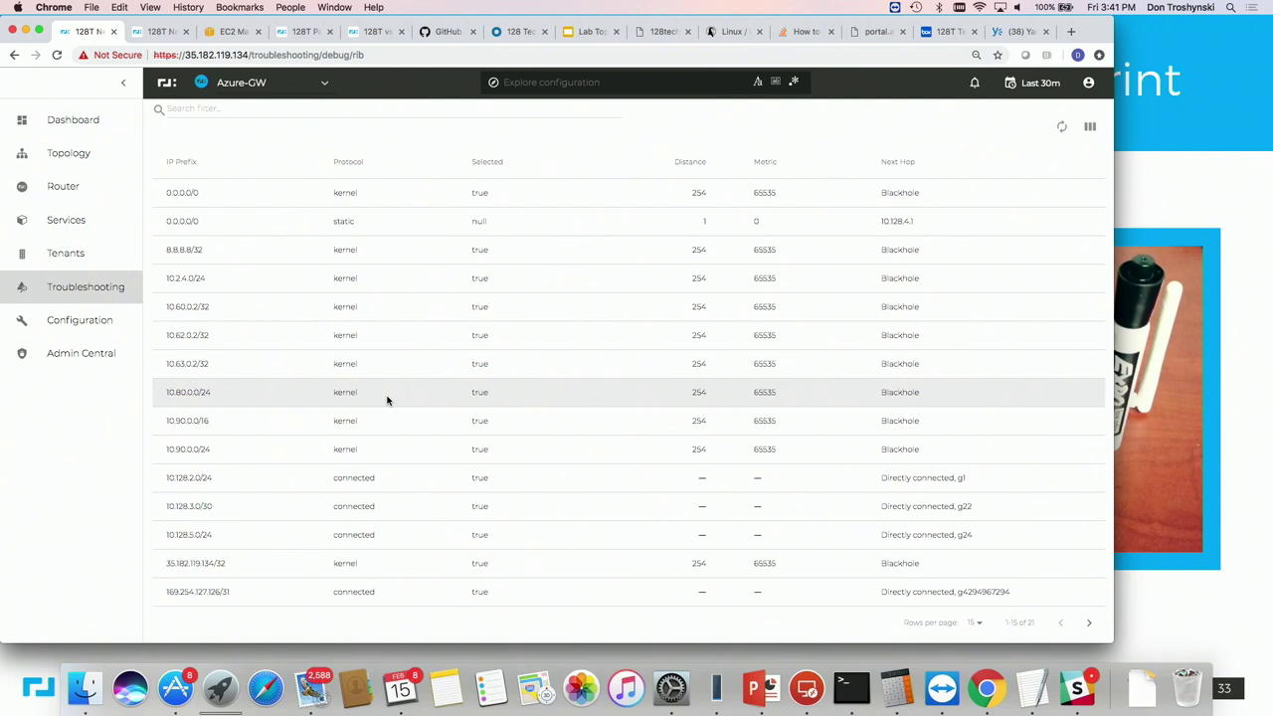
# Return to the Azure-GW Forwarding Information Base (FIB) and filter its entries by "Multi".
pyautogui.scroll(3, 387, 401)
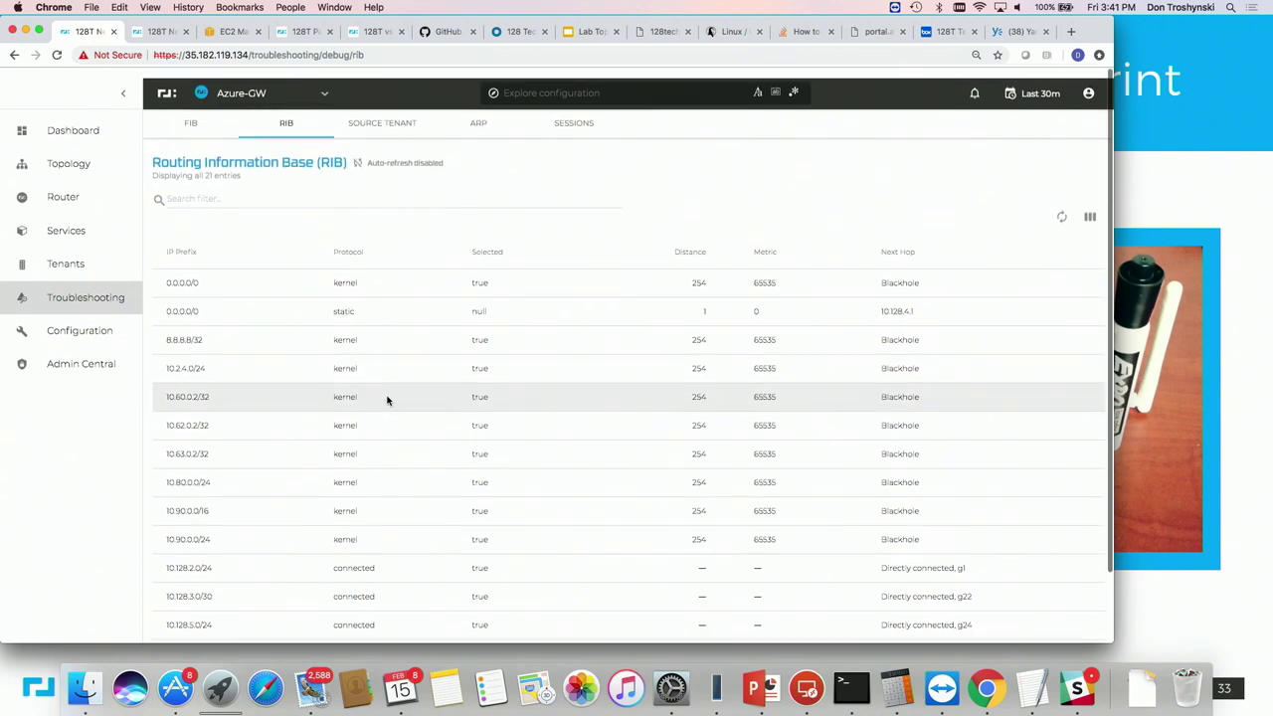
pyautogui.click(192, 112)
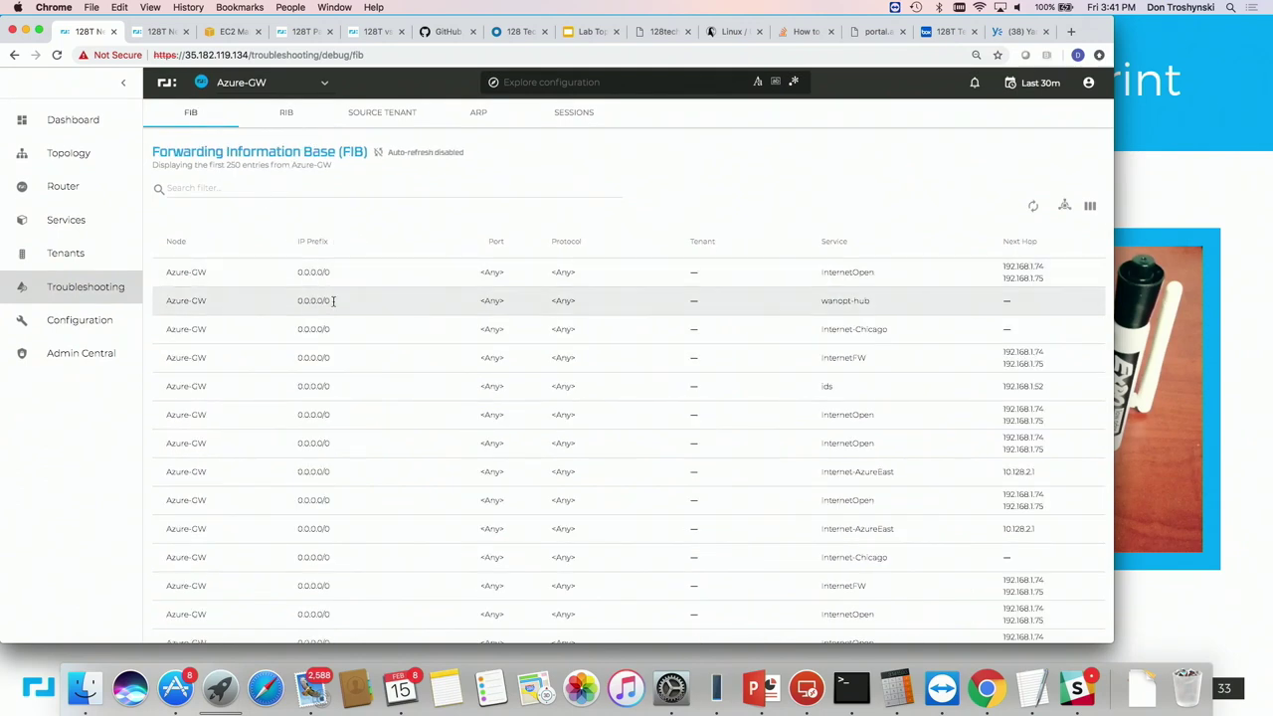
pyautogui.click(246, 182)
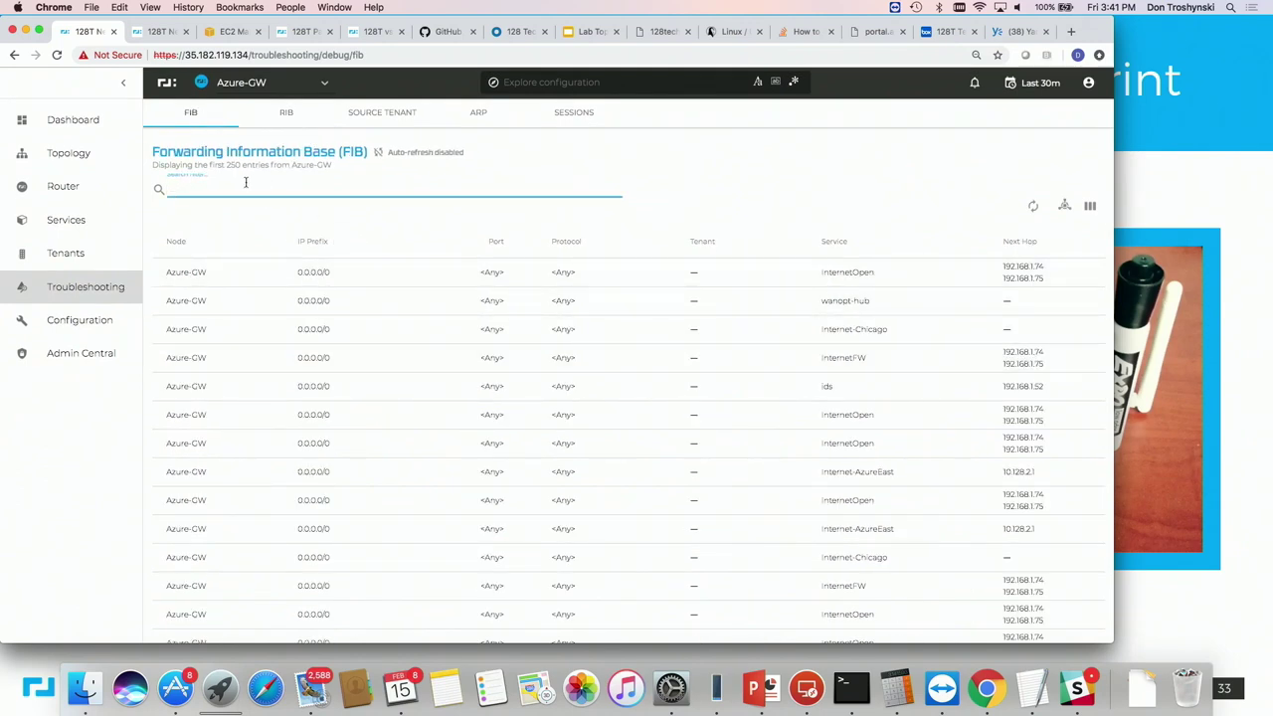
pyautogui.write('Multi')
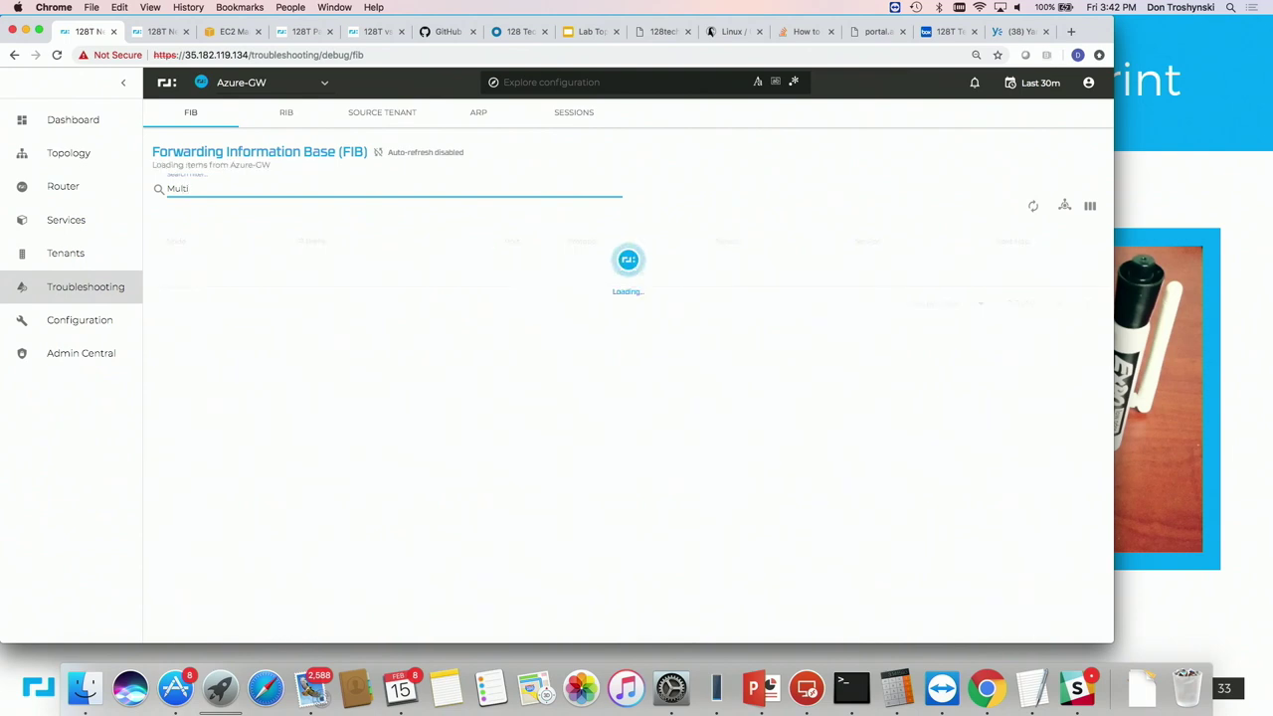
# Filter the FIB by "Azure" instead, review the matching entries, and open the Azure-GW Source Tenant table.
pyautogui.press('super+a')
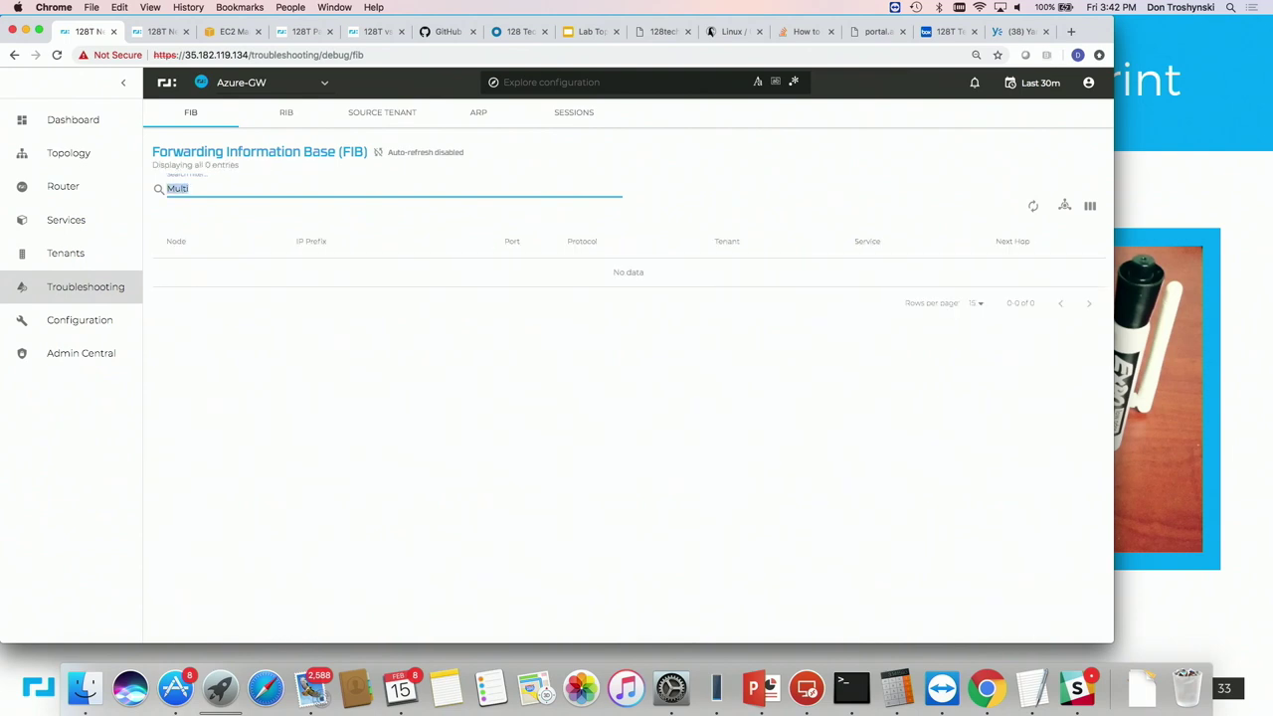
pyautogui.write('Azure')
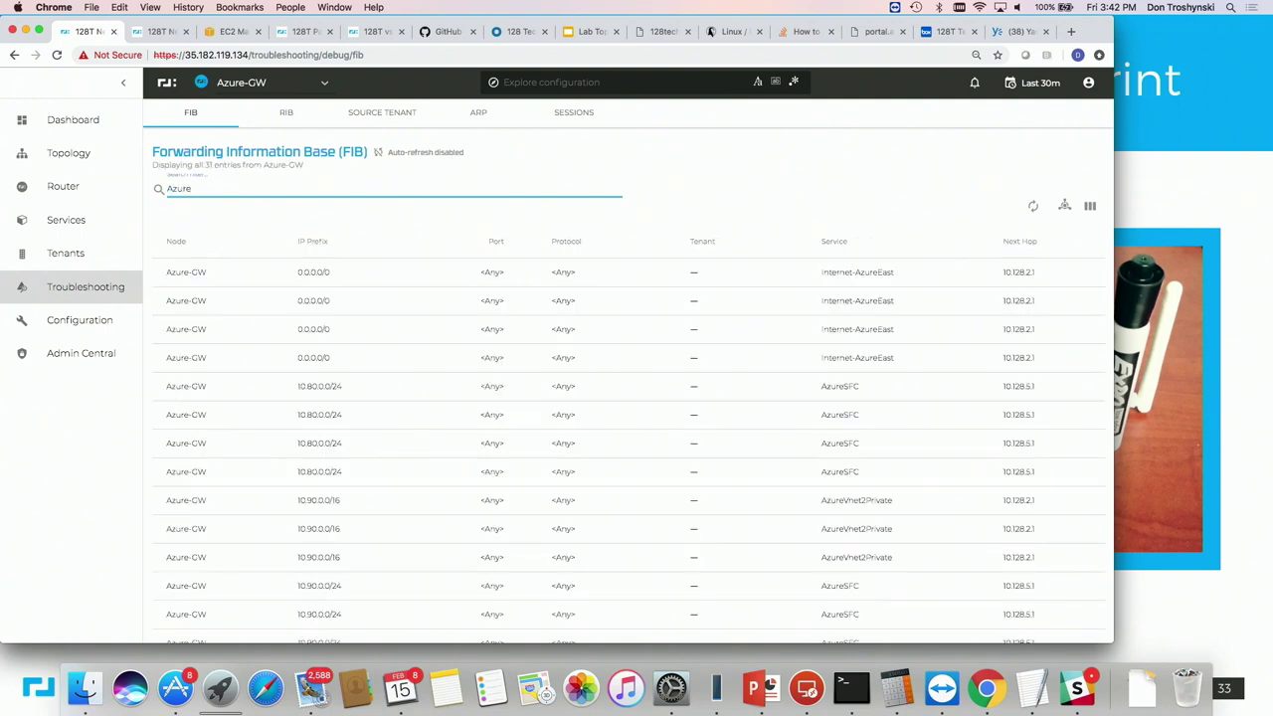
pyautogui.scroll(-2, 453, 435)
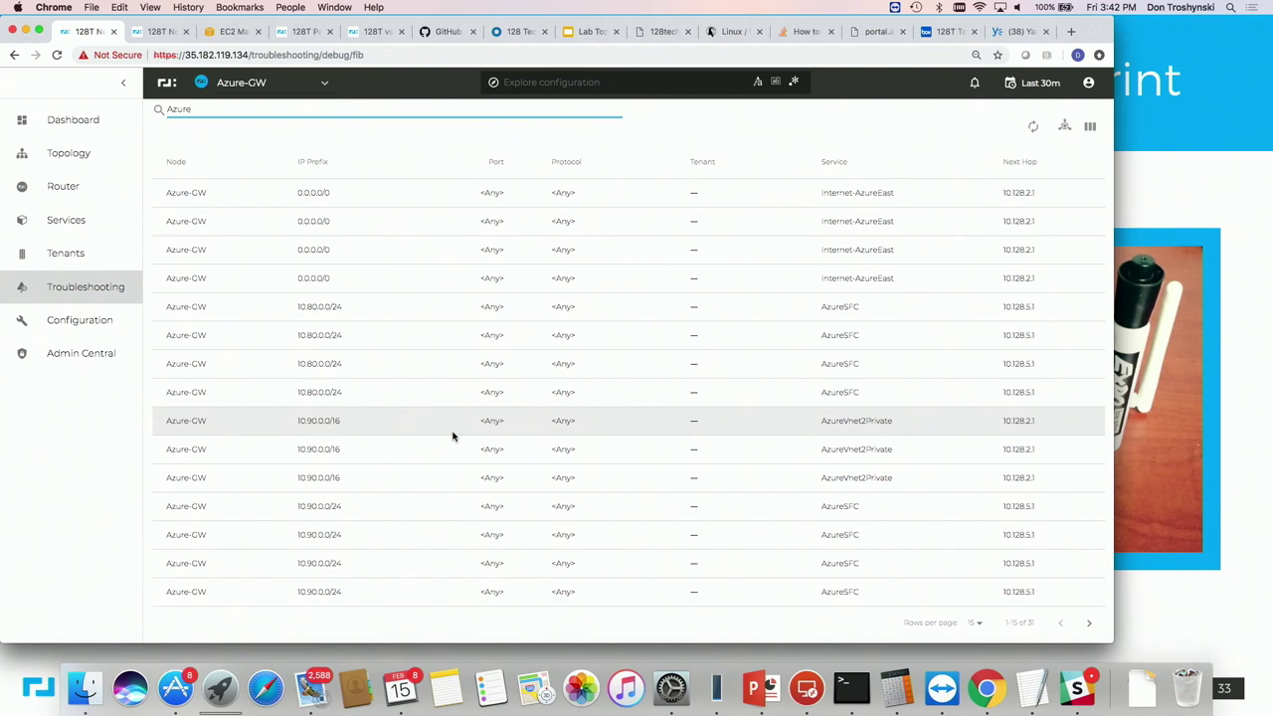
pyautogui.scroll(2, 452, 436)
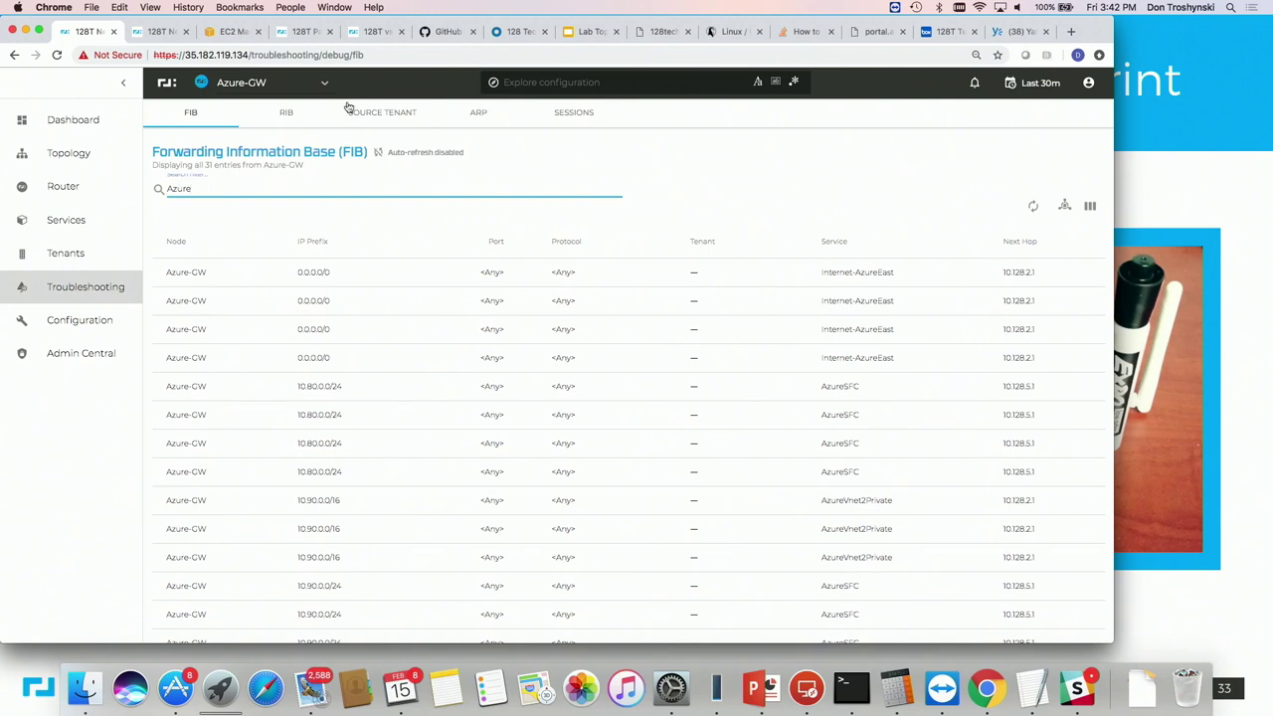
pyautogui.click(384, 116)
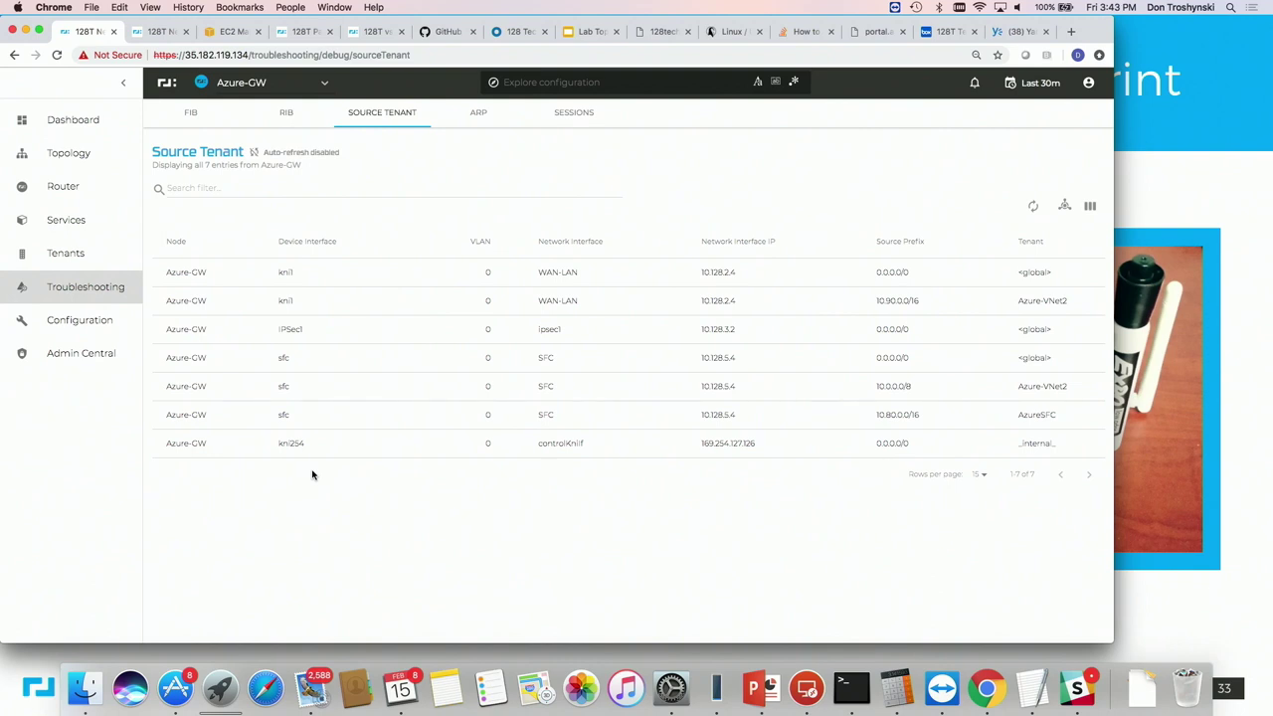
# Search the running configuration for "bgp" and review the matching routers and neighbors.
pyautogui.click(583, 86)
pyautogui.write('bgp')
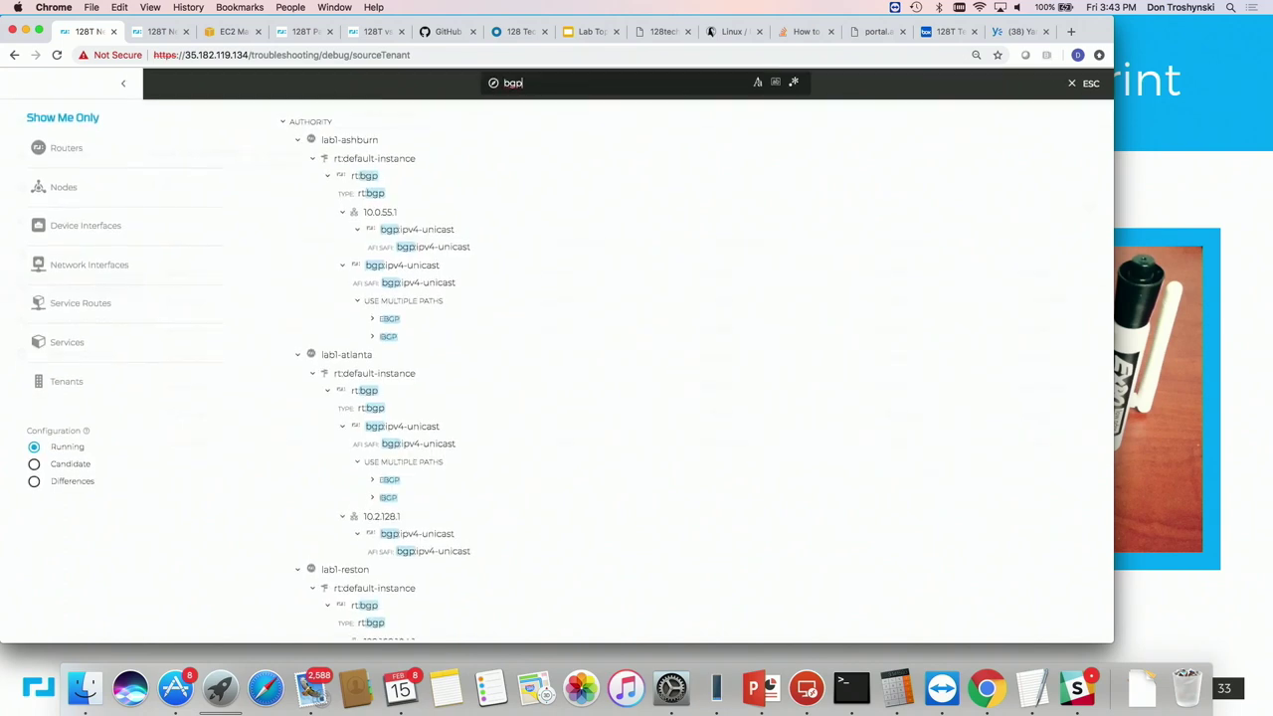
pyautogui.scroll(-5, 379, 199)
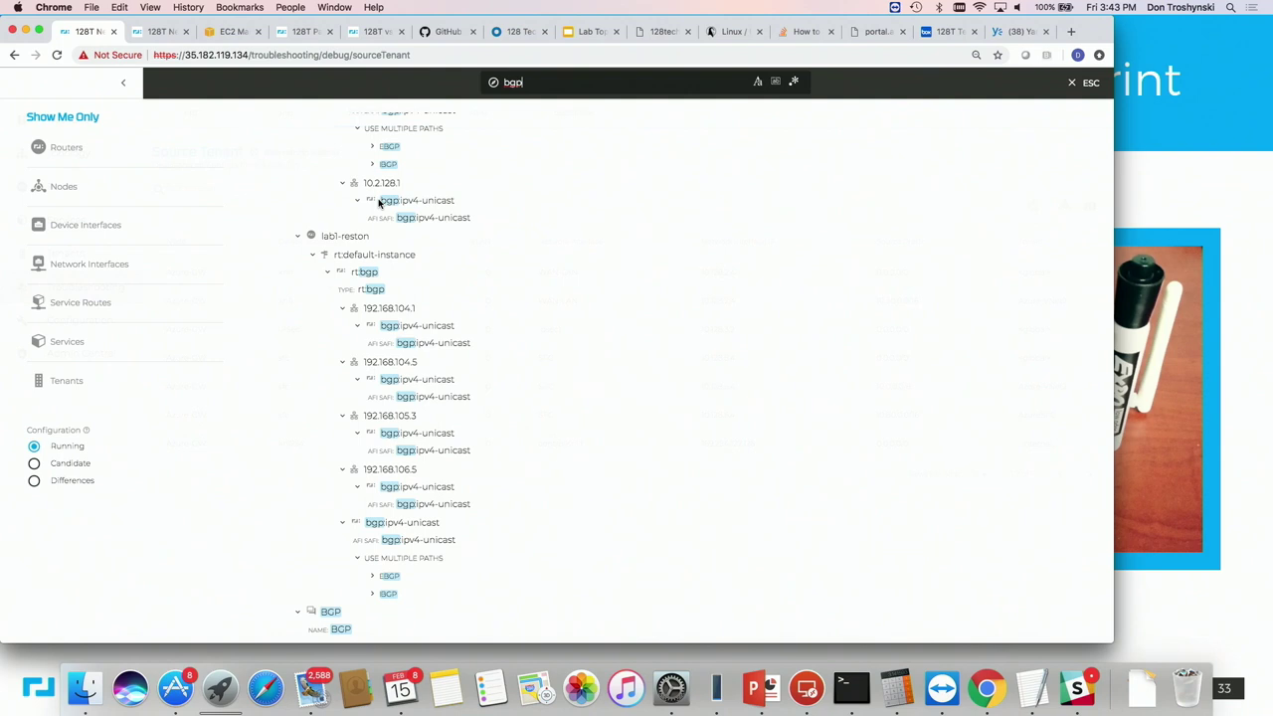
pyautogui.scroll(5, 378, 203)
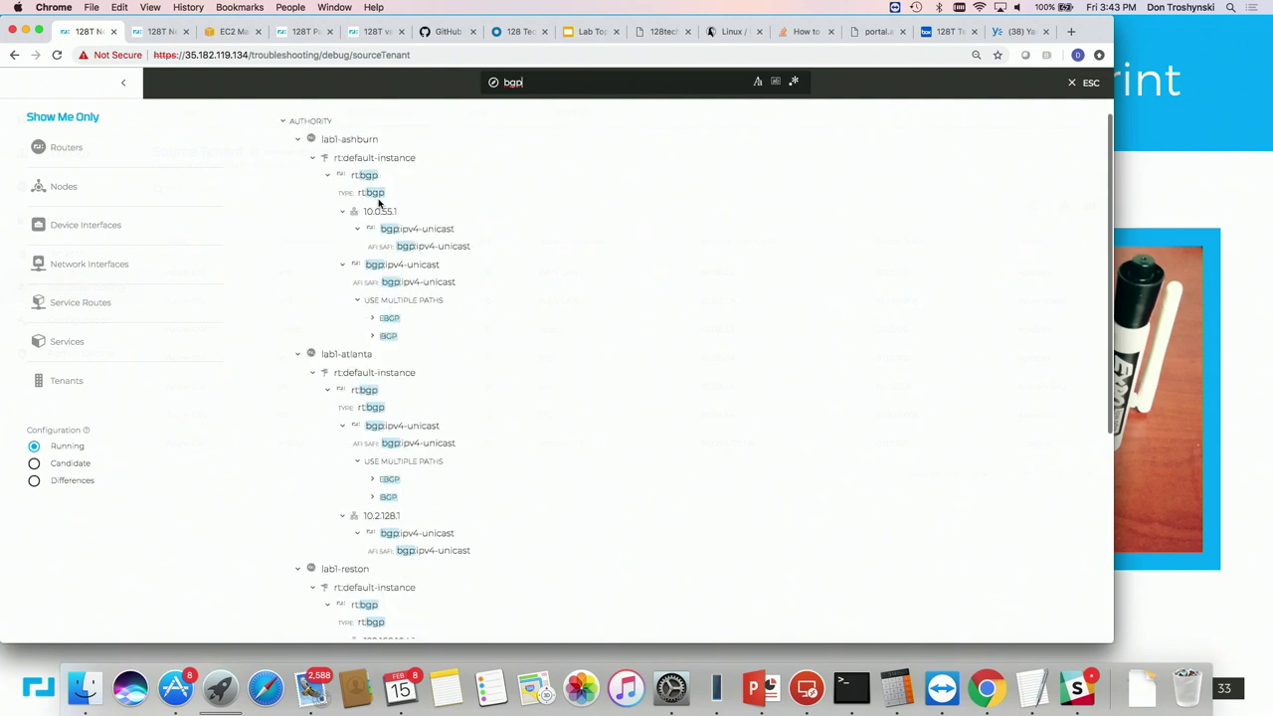
# Search the running configuration for "multic", examine the multicast settings and service routes across the routers, and close the search.
pyautogui.doubleClick(552, 82)
pyautogui.write('multic')
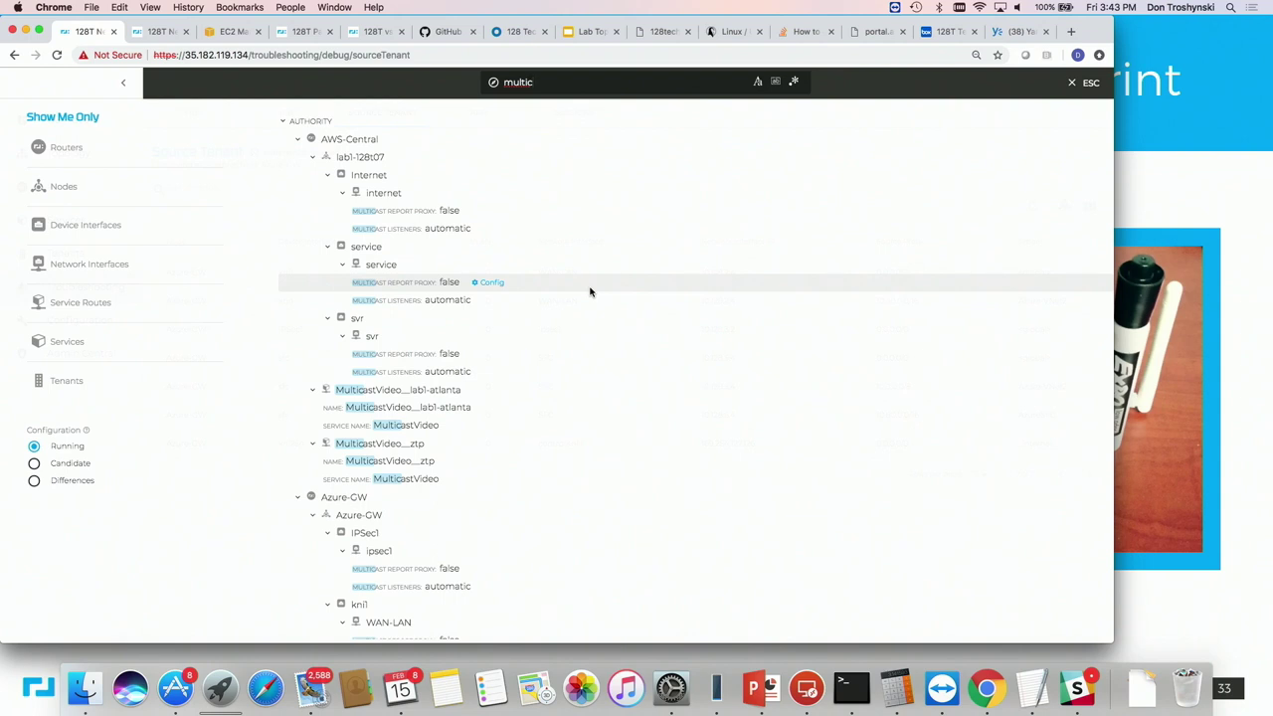
pyautogui.scroll(-3, 590, 291)
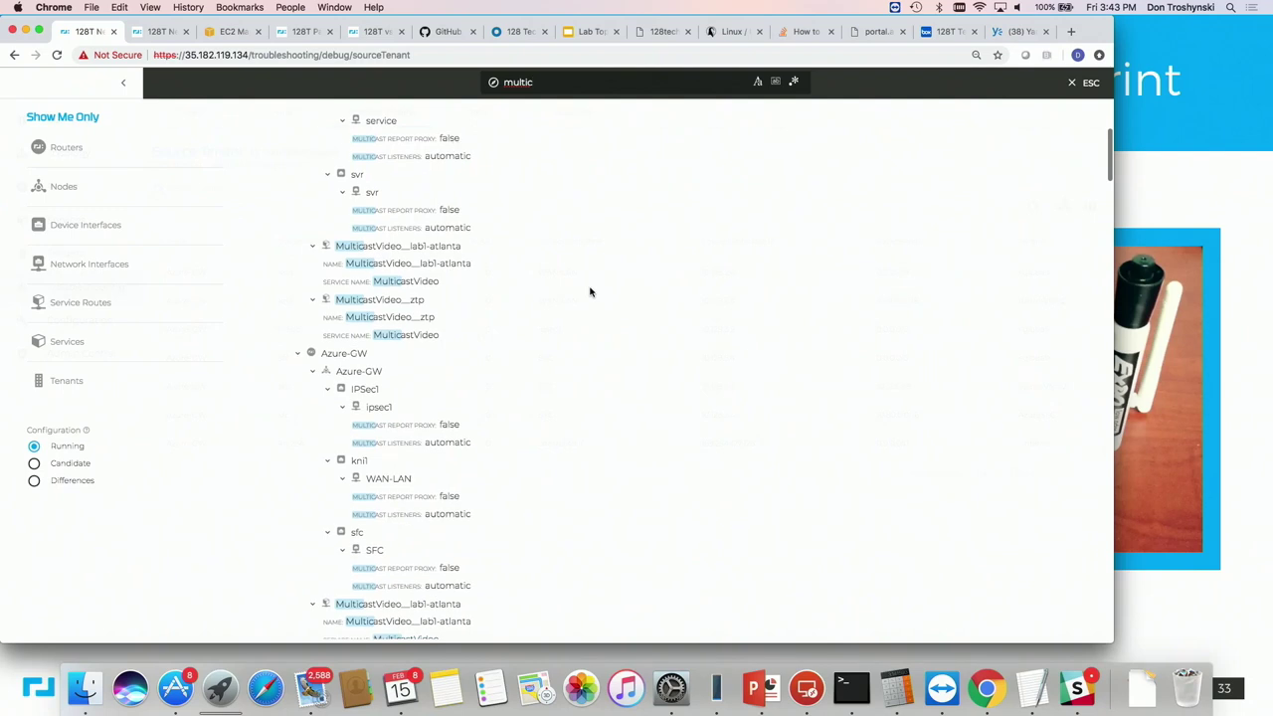
pyautogui.scroll(-3, 589, 291)
pyautogui.scroll(-7, 590, 291)
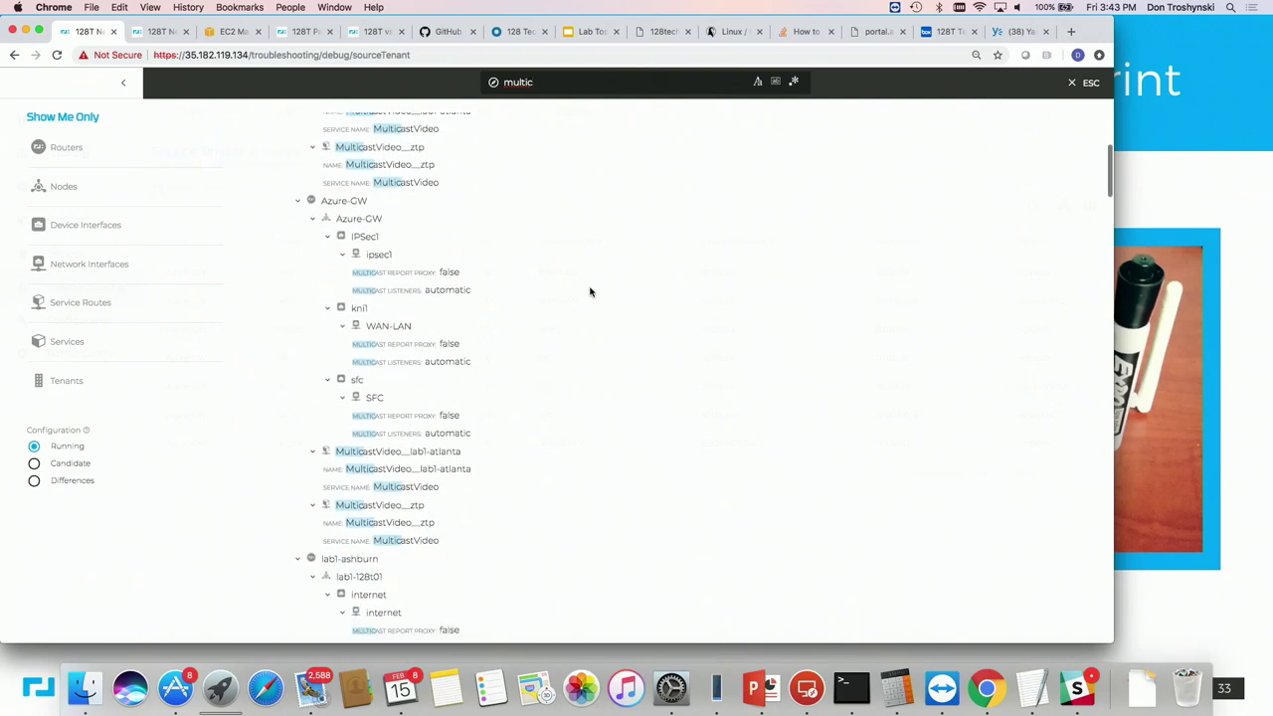
pyautogui.scroll(-5, 590, 291)
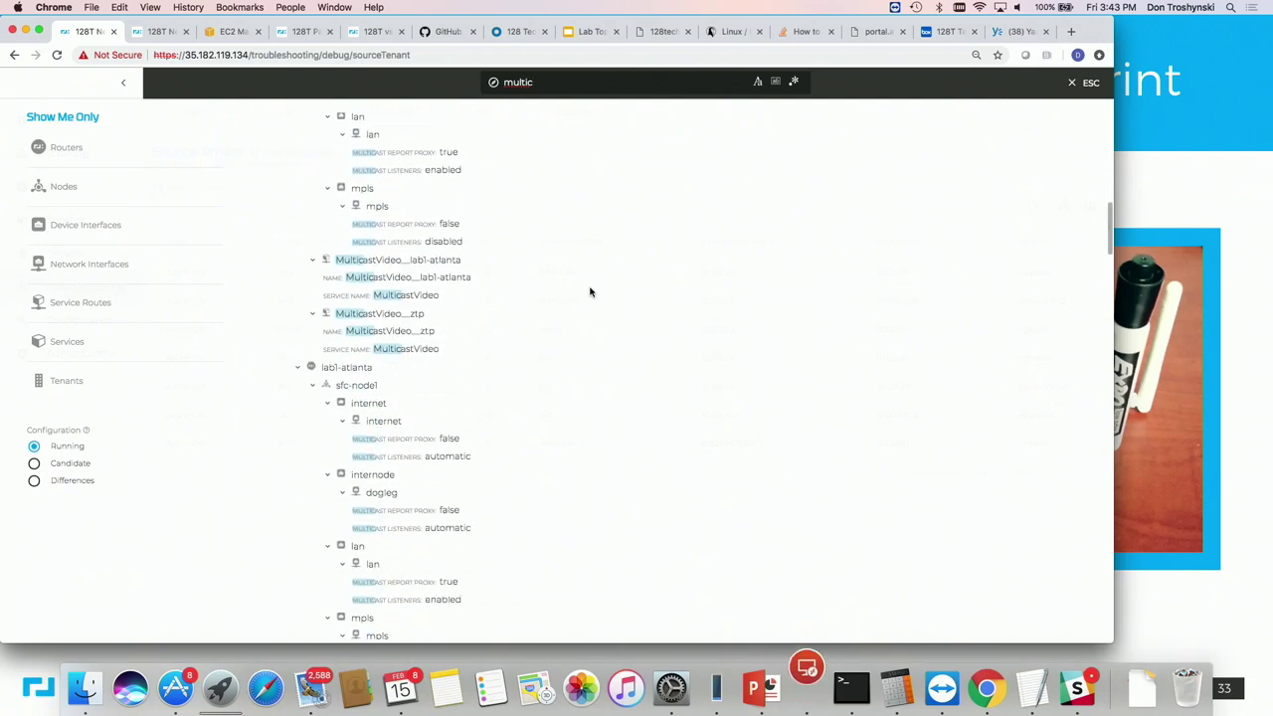
pyautogui.scroll(10, 589, 291)
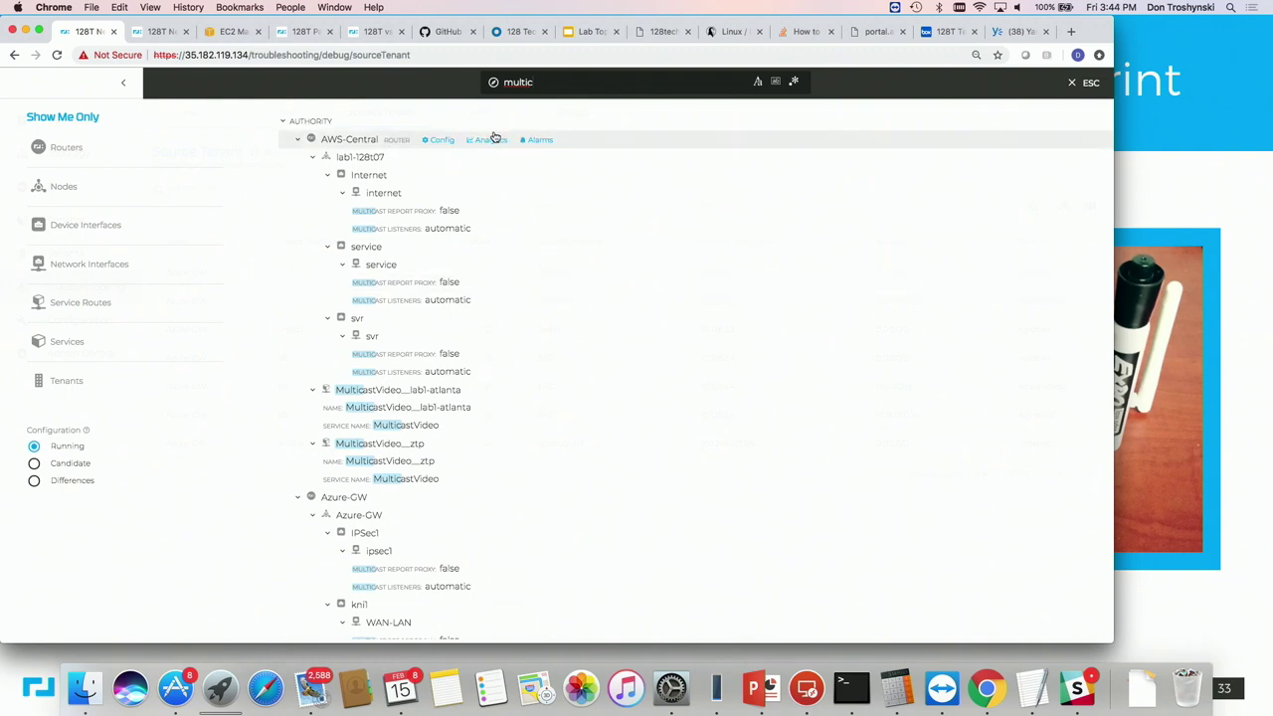
pyautogui.doubleClick(560, 78)
pyautogui.press('BackSpace')
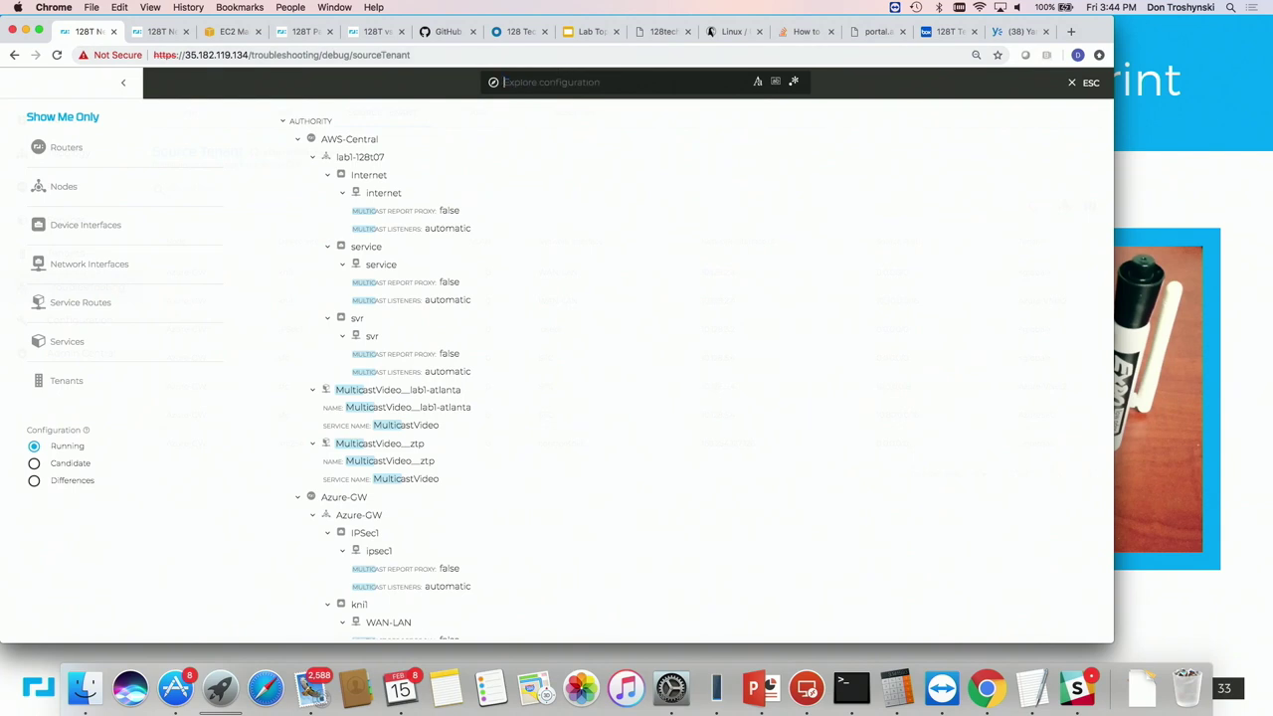
pyautogui.press('Escape')
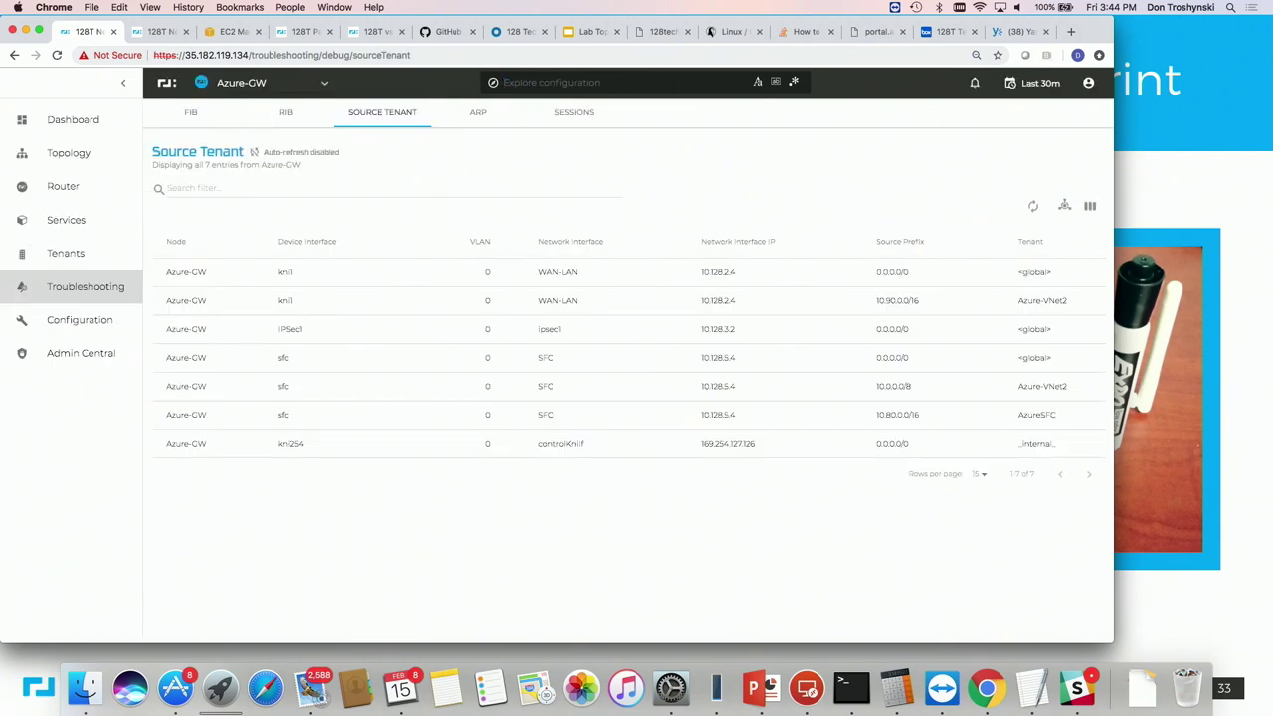
# Switch to the lab1-ashburn router and open its router page to examine the analytics and the top 10 sessions by bandwidth.
pyautogui.click(283, 85)
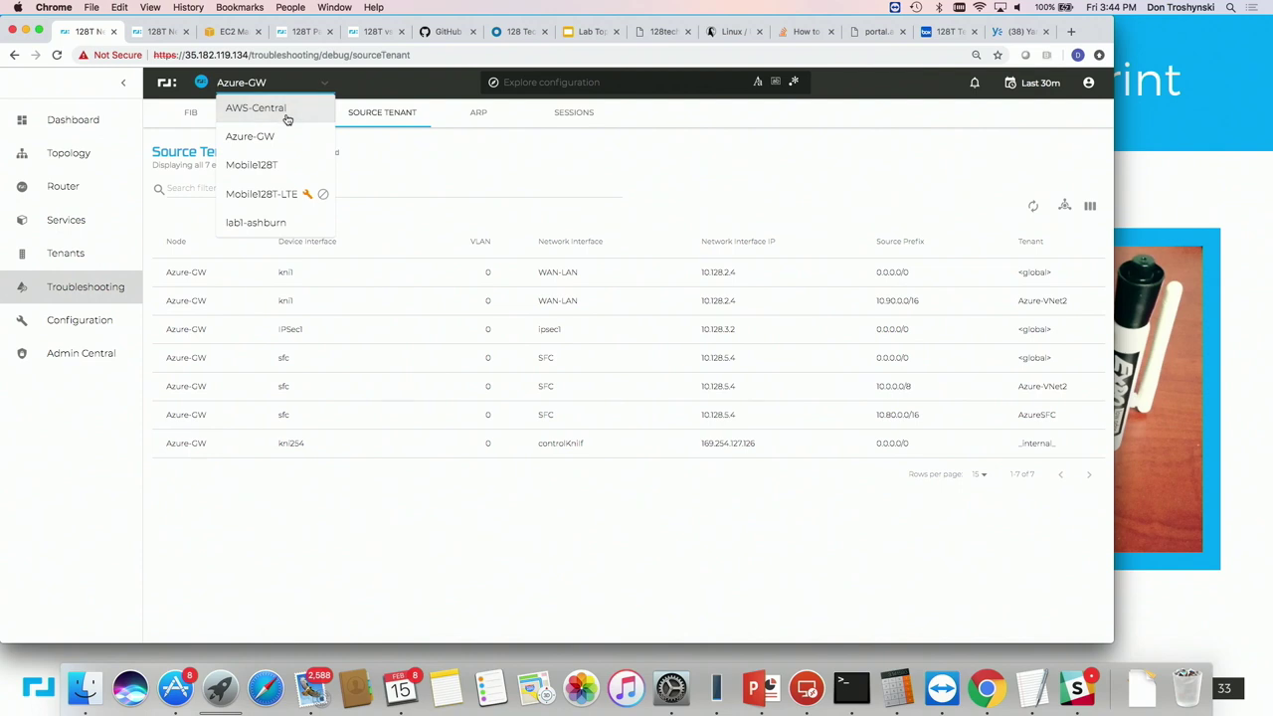
pyautogui.click(251, 227)
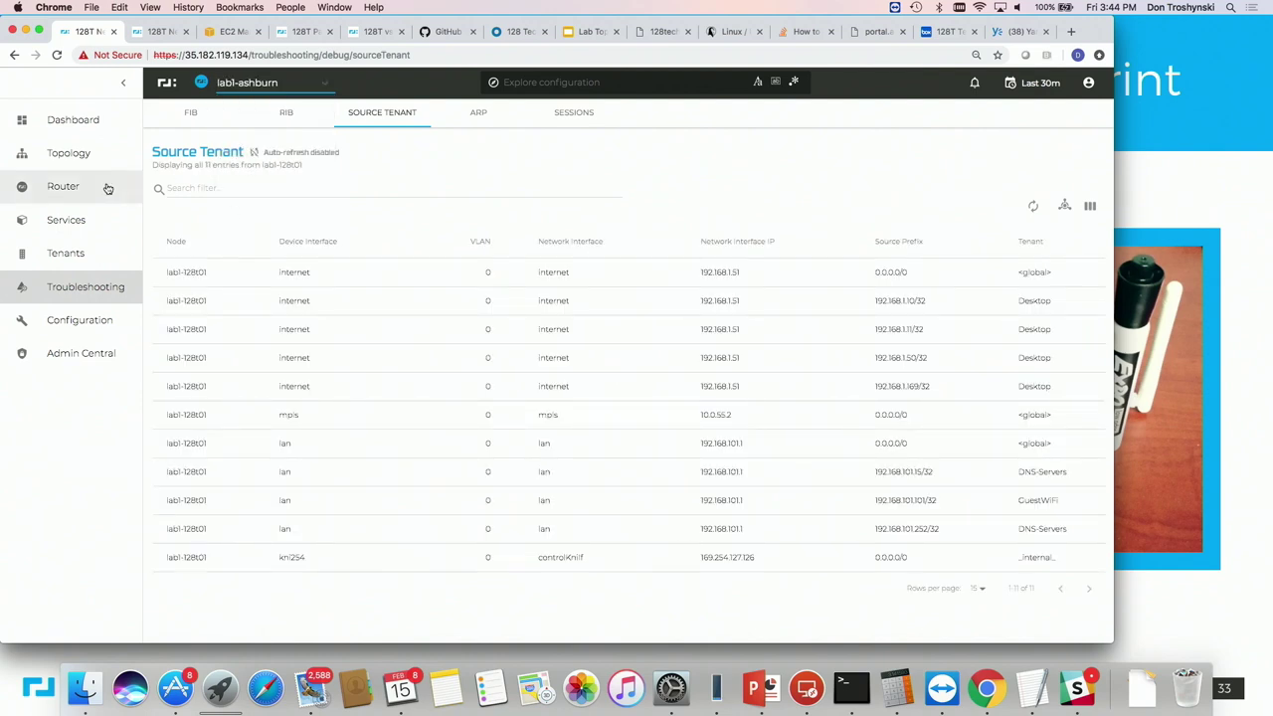
pyautogui.click(76, 121)
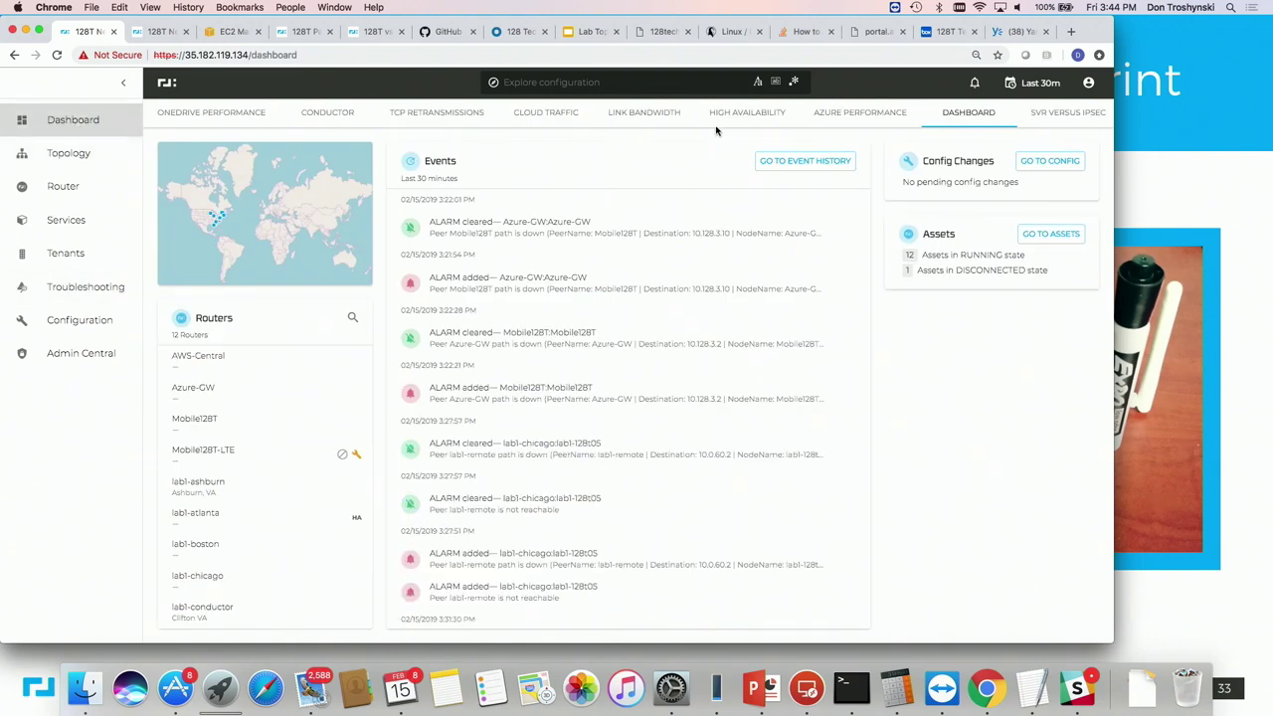
pyautogui.click(63, 189)
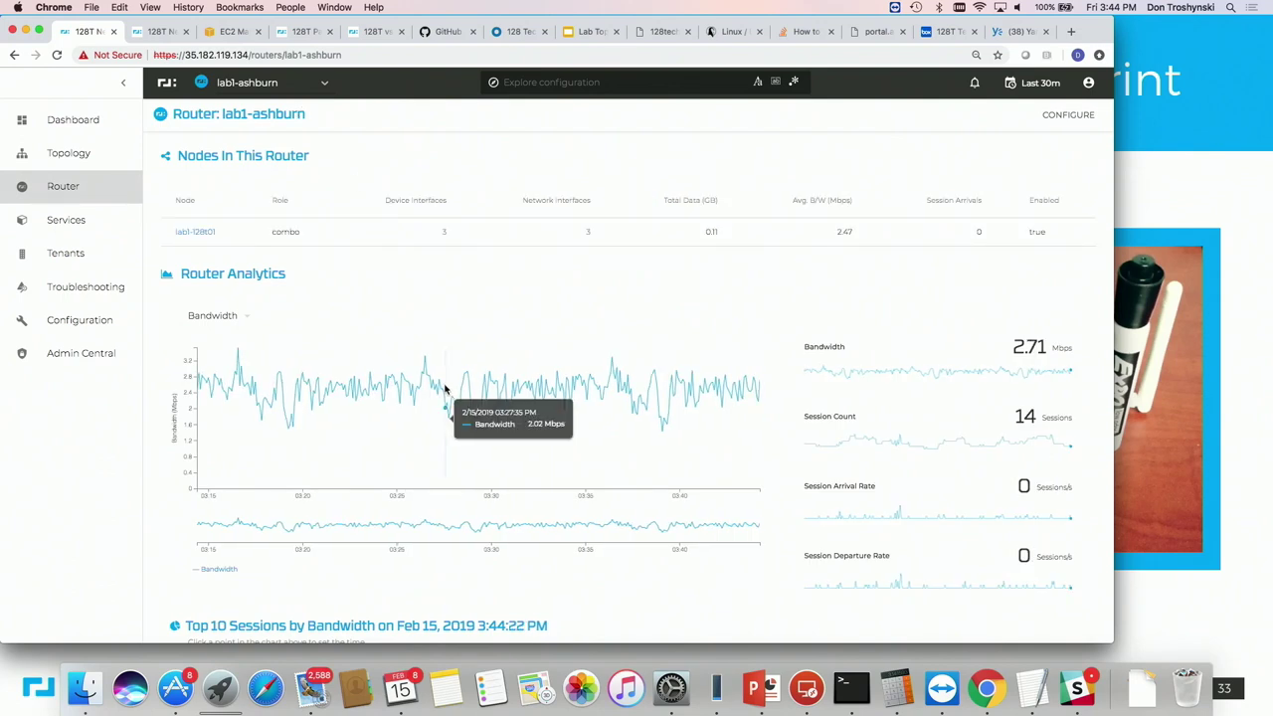
pyautogui.scroll(-5, 445, 389)
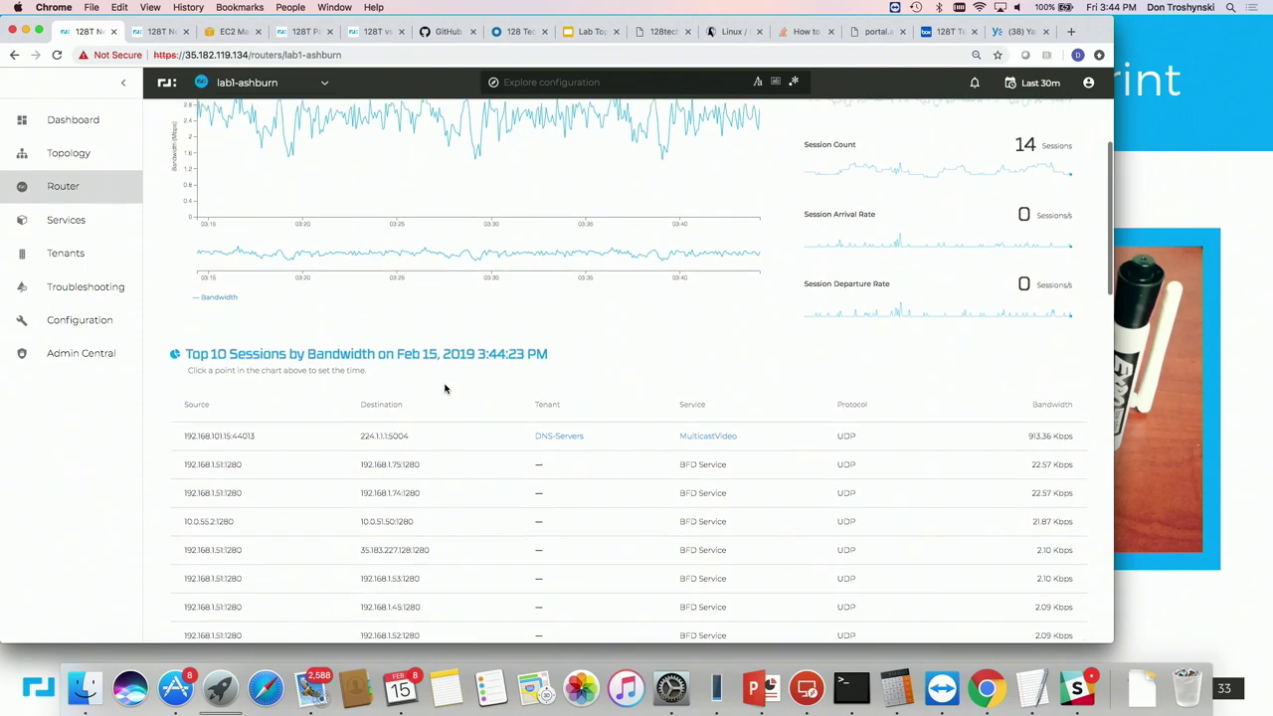